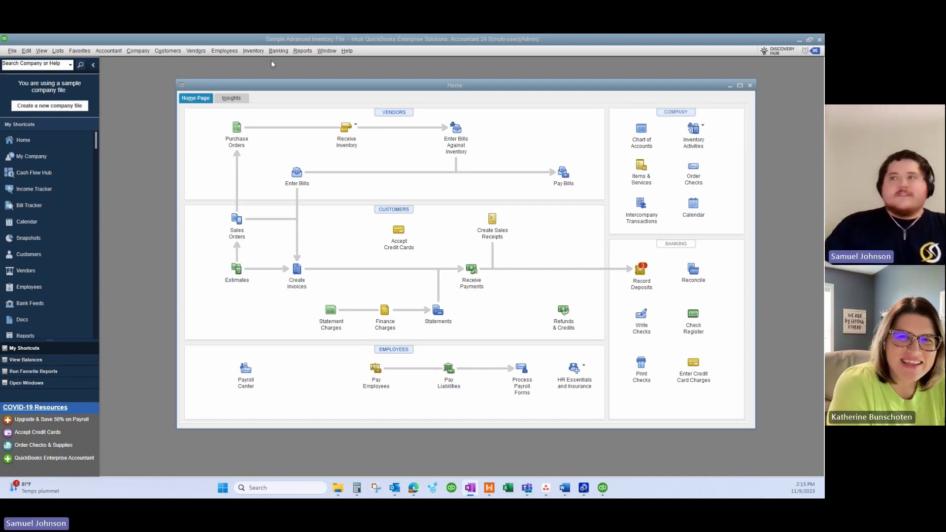
Launch Advanced Reporting from the Reports menu.
{"action": "left_click", "coordinate": [303, 51]}
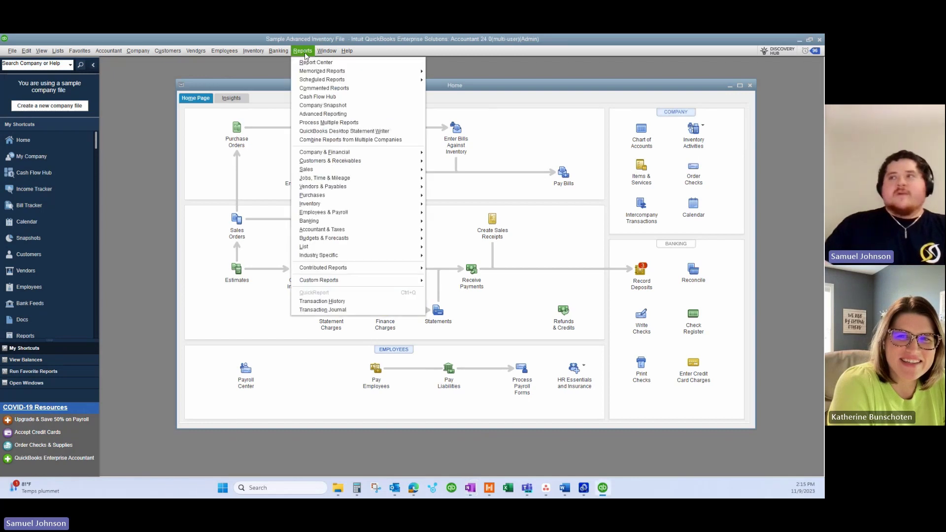
{"action": "left_click", "coordinate": [311, 115]}
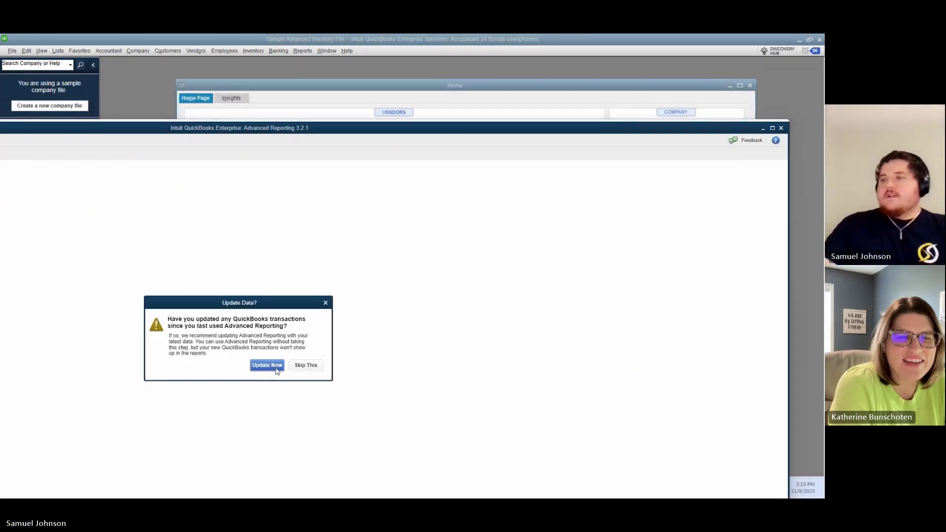
Choose Update Now so Advanced Reporting refreshes its data.
{"action": "left_click", "coordinate": [267, 365]}
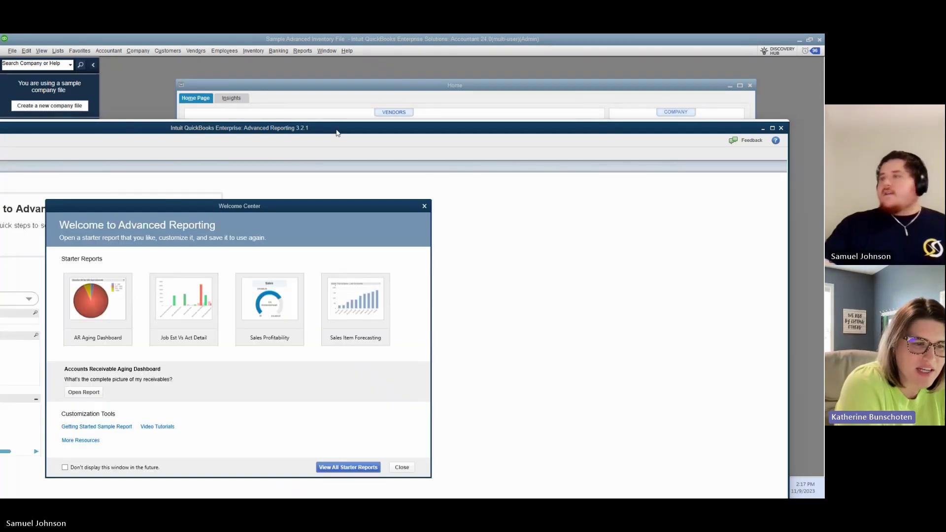
Dismiss the Welcome Center and maximize the Advanced Reporting window.
{"action": "left_click", "coordinate": [402, 468]}
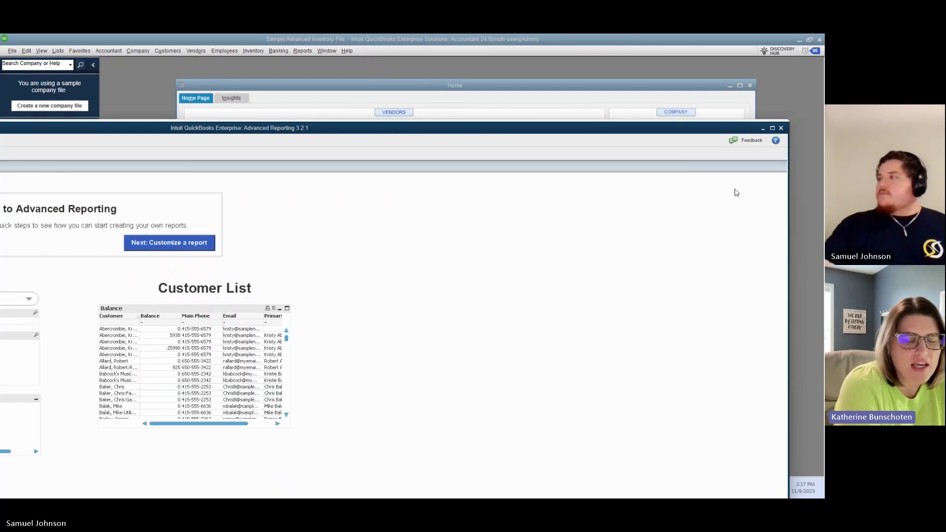
{"action": "left_click", "coordinate": [773, 129]}
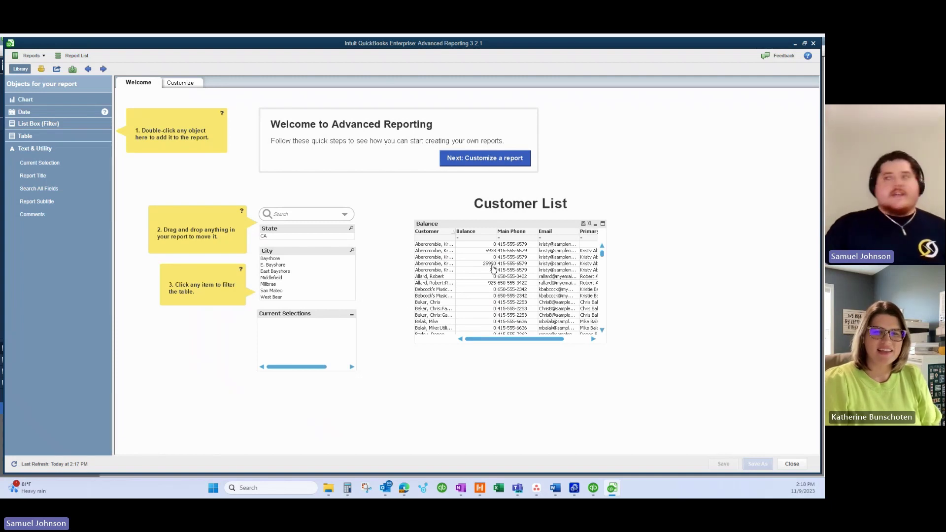
Open the Profit and Loss by Job starter report from the Report List.
{"action": "left_click", "coordinate": [74, 57]}
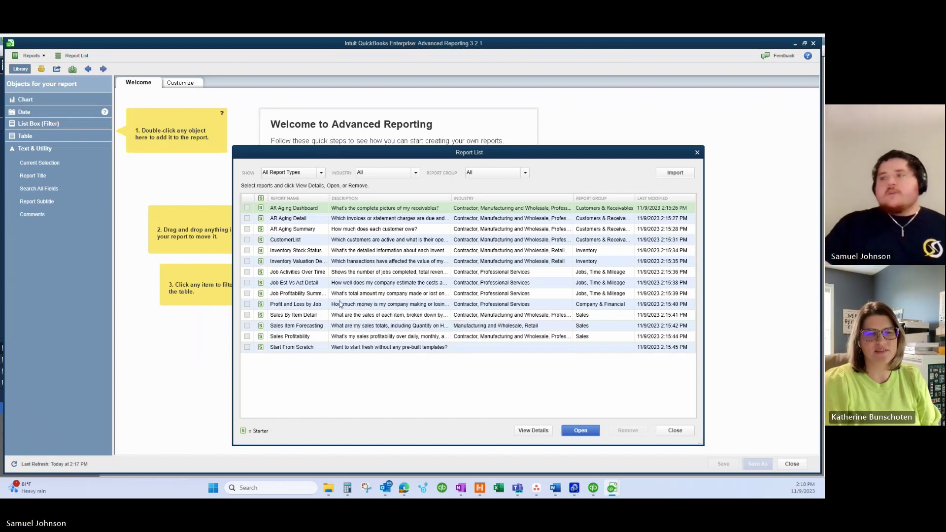
{"action": "left_click", "coordinate": [248, 304]}
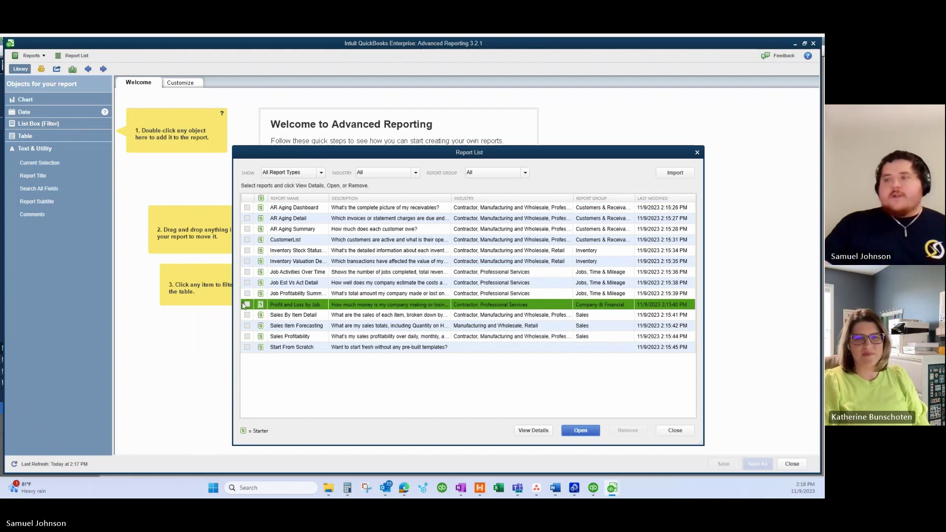
{"action": "left_click", "coordinate": [581, 430]}
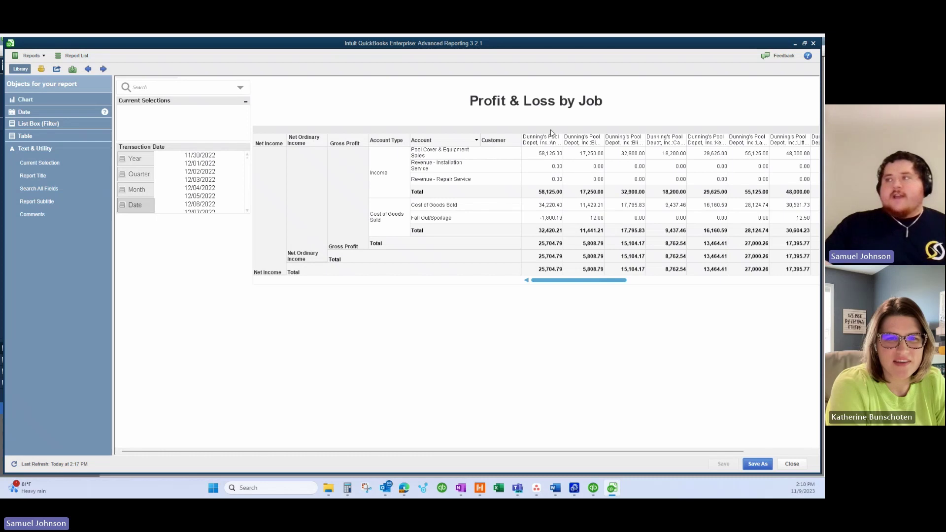
{"action": "mouse_move", "coordinate": [584, 280]}
{"action": "left_mouse_down"}
{"action": "mouse_move", "coordinate": [637, 279]}
{"action": "mouse_move", "coordinate": [561, 281]}
{"action": "left_mouse_up"}
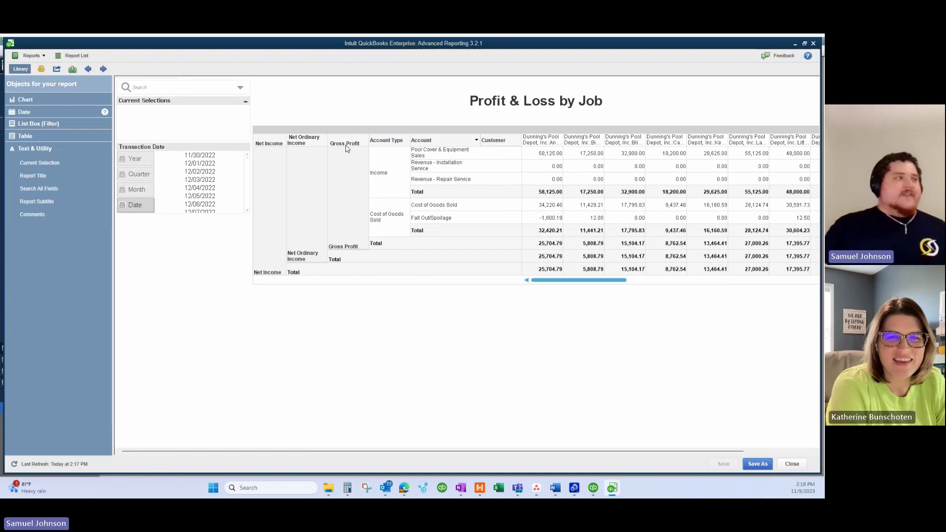
Bring up Properties for the Profit & Loss by Job table via its context menu.
{"action": "right_click", "coordinate": [468, 141]}
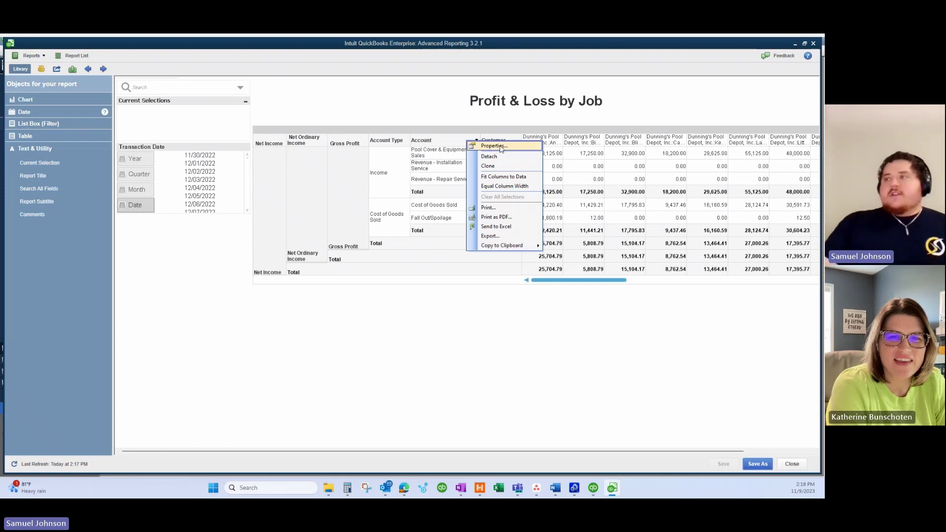
{"action": "left_click", "coordinate": [497, 147]}
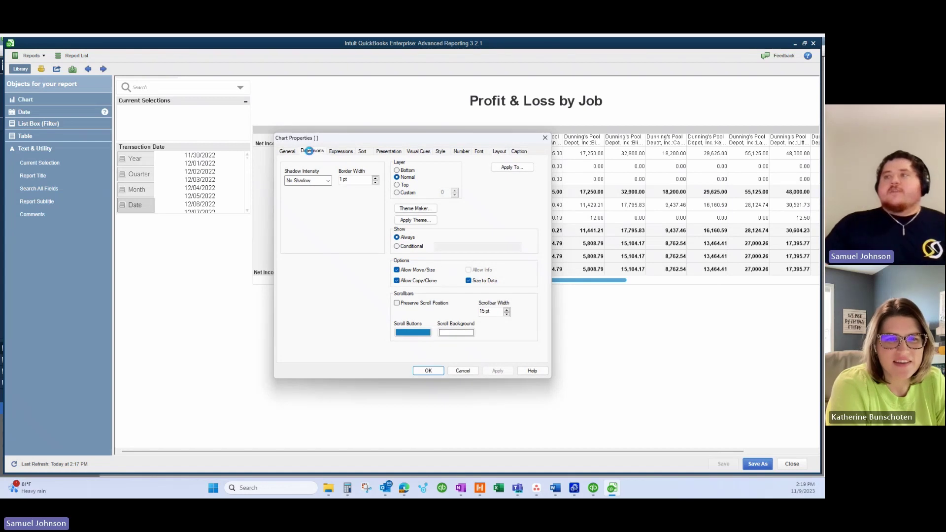
Show the Dimensions settings and jump to the top of the Available Fields list.
{"action": "left_click", "coordinate": [311, 151]}
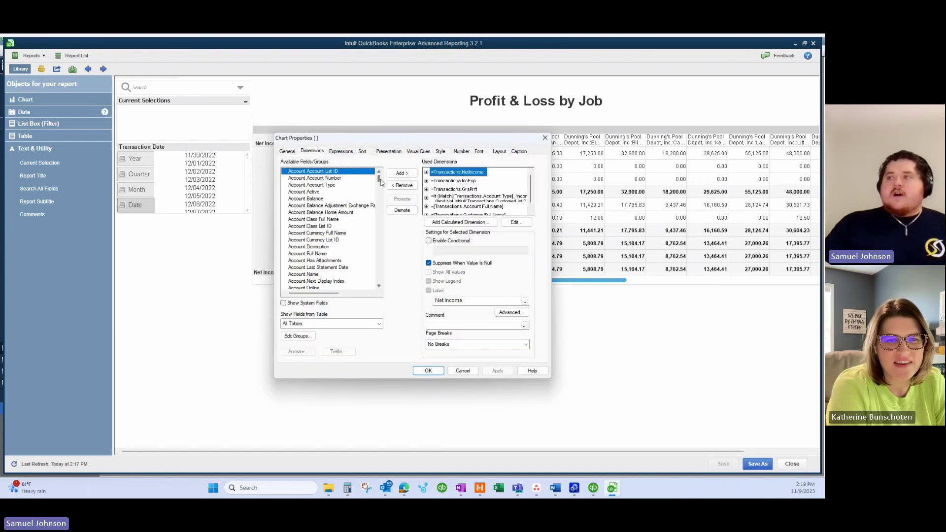
{"action": "mouse_move", "coordinate": [380, 180]}
{"action": "left_mouse_down"}
{"action": "mouse_move", "coordinate": [376, 235]}
{"action": "mouse_move", "coordinate": [373, 221]}
{"action": "left_mouse_up"}
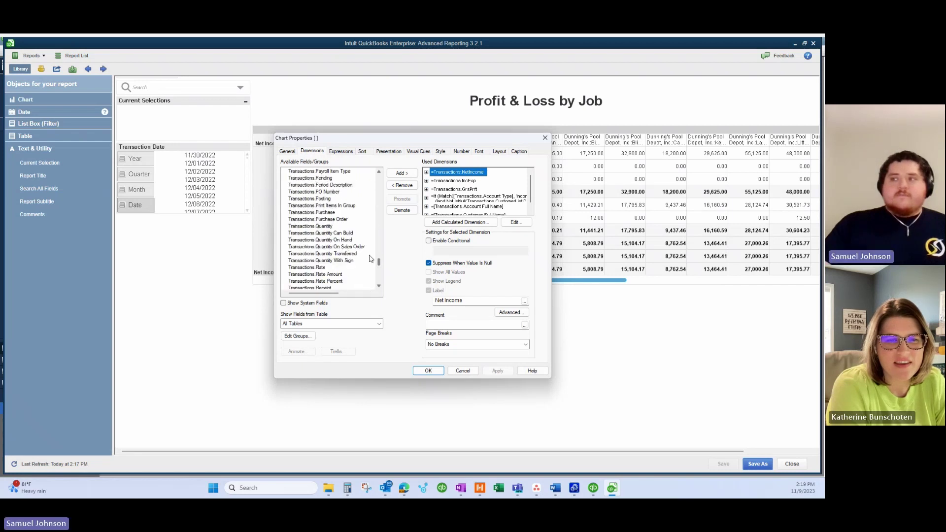
{"action": "key", "text": "Home"}
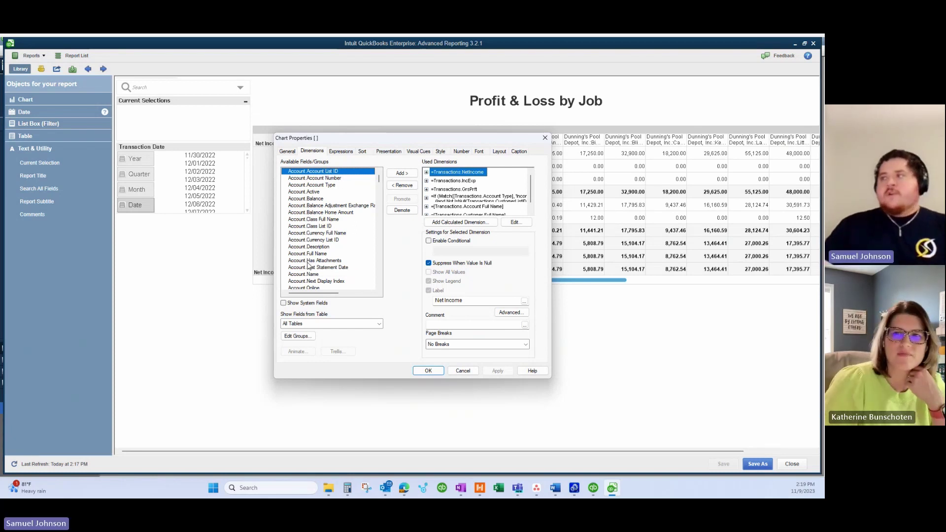
{"action": "scroll", "coordinate": [335, 233], "scroll_direction": "down", "scroll_amount": 5}
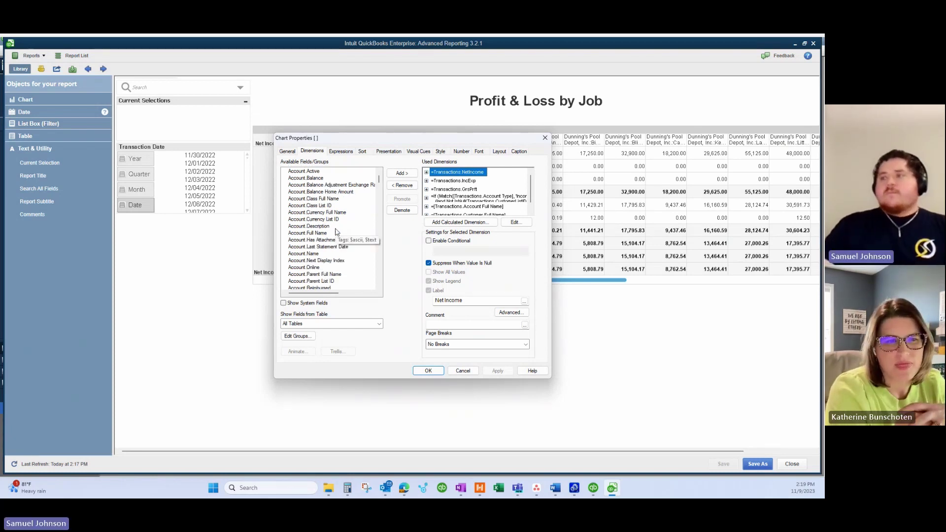
{"action": "scroll", "coordinate": [335, 233], "scroll_direction": "down", "scroll_amount": 3}
{"action": "scroll", "coordinate": [335, 233], "scroll_direction": "down", "scroll_amount": 3}
{"action": "scroll", "coordinate": [335, 233], "scroll_direction": "down", "scroll_amount": 5}
{"action": "scroll", "coordinate": [334, 233], "scroll_direction": "down", "scroll_amount": 3}
{"action": "scroll", "coordinate": [335, 233], "scroll_direction": "down", "scroll_amount": 1}
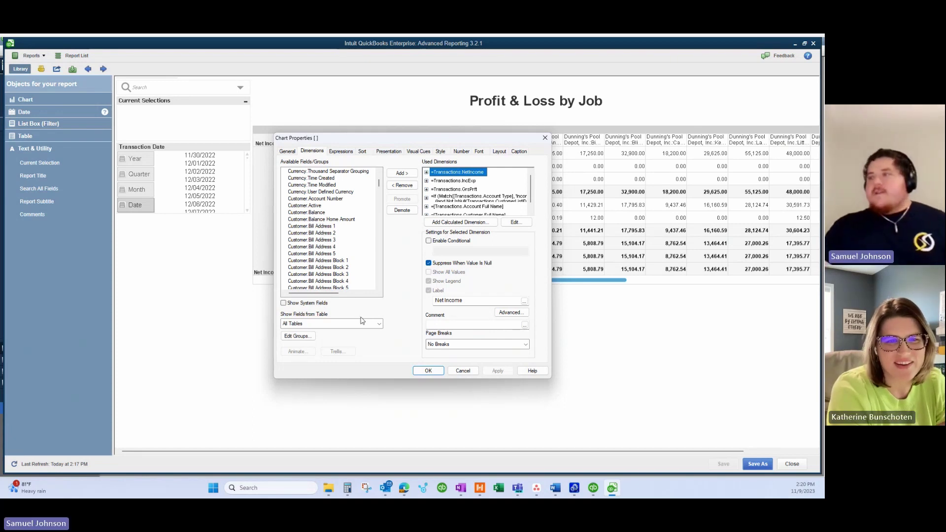
Add Customer Bill Address 1 as a dimension and promote it to the top of Used Dimensions.
{"action": "left_click", "coordinate": [310, 226]}
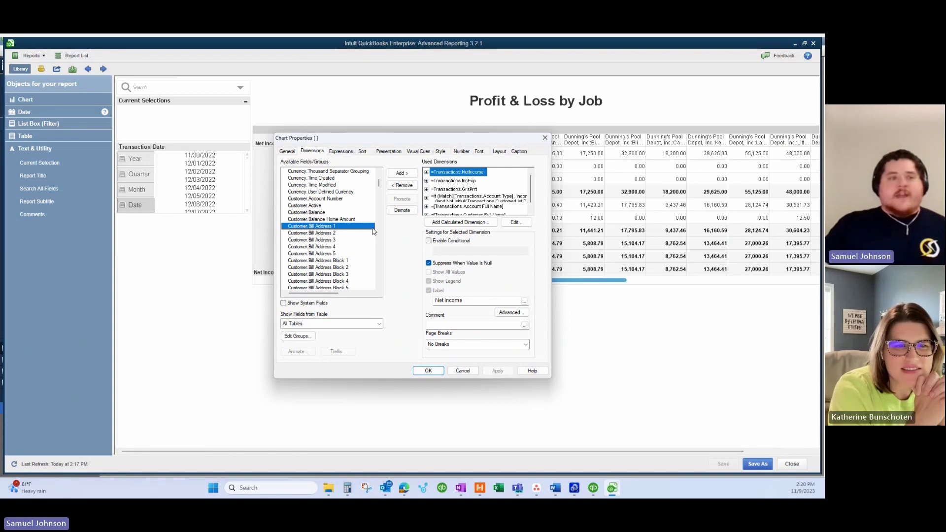
{"action": "left_click", "coordinate": [403, 175]}
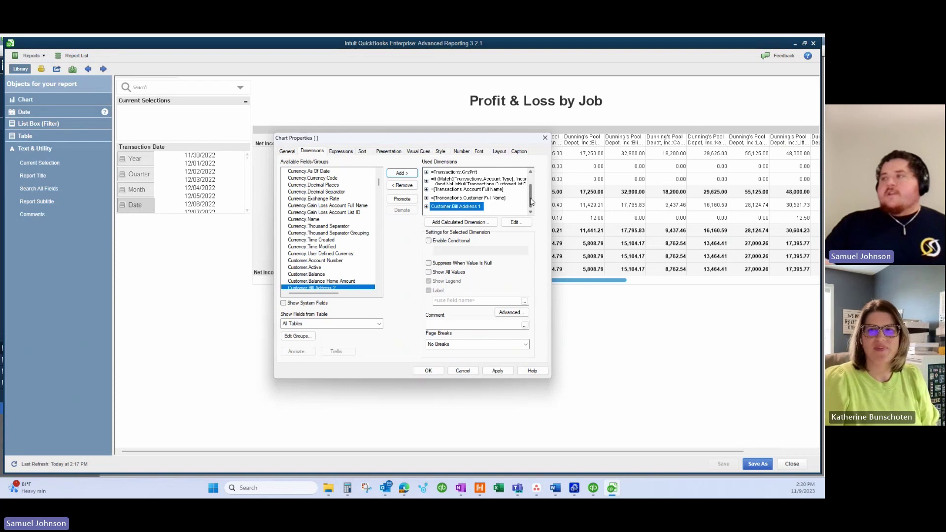
{"action": "scroll", "coordinate": [443, 208], "scroll_direction": "down", "scroll_amount": 2}
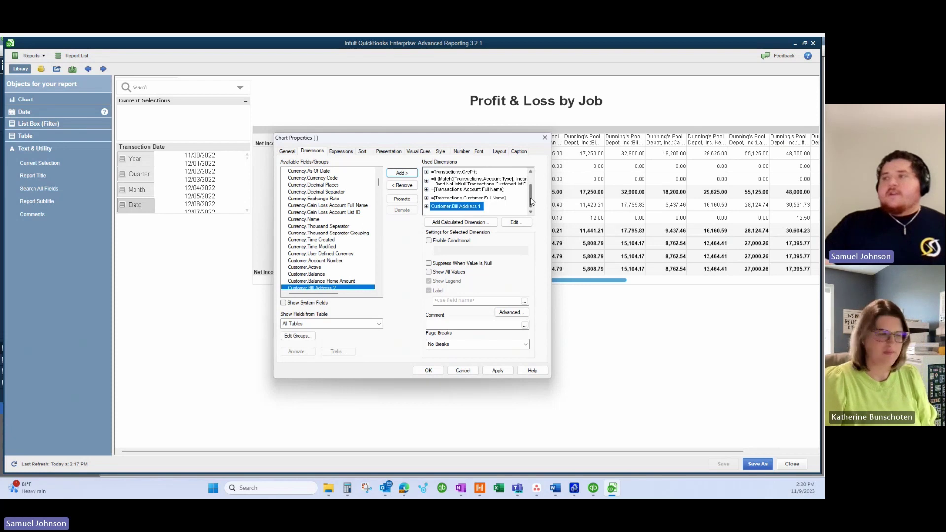
{"action": "left_click", "coordinate": [403, 200]}
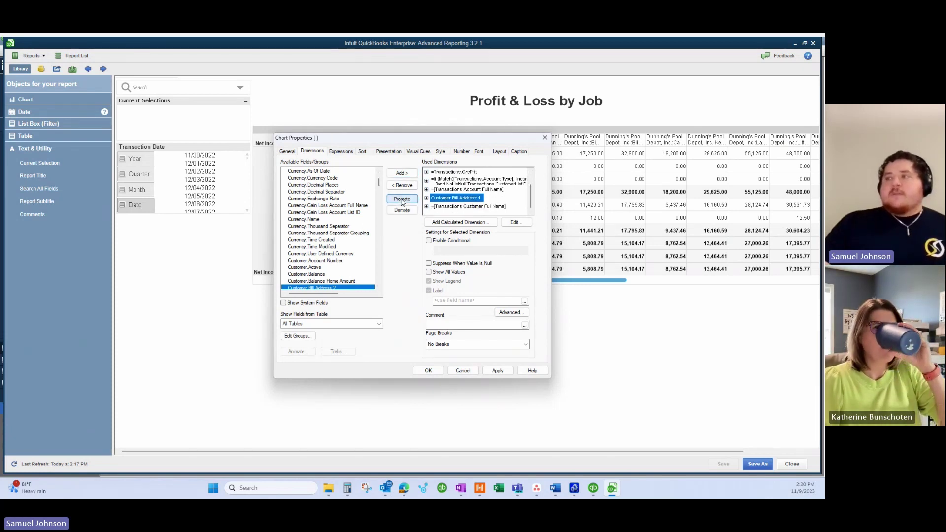
{"action": "left_click", "coordinate": [402, 200]}
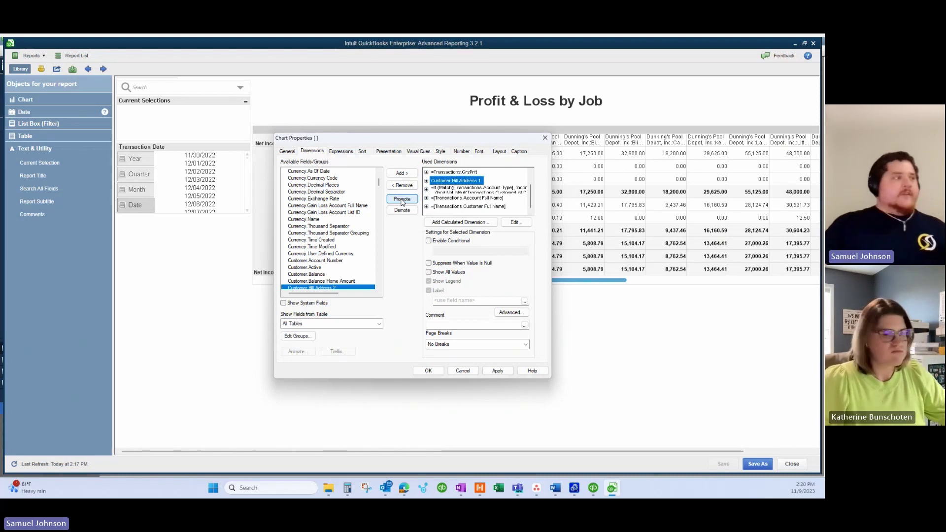
{"action": "left_click", "coordinate": [403, 199]}
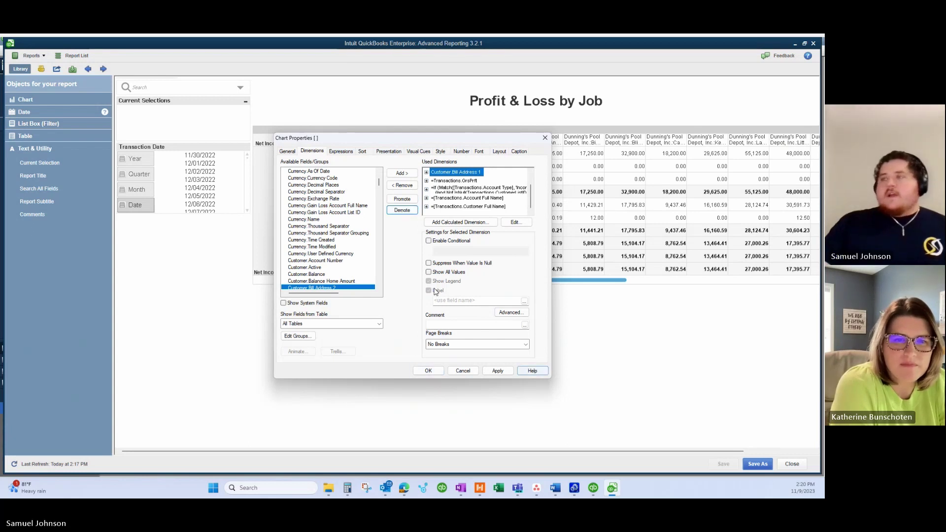
{"action": "left_click", "coordinate": [340, 152]}
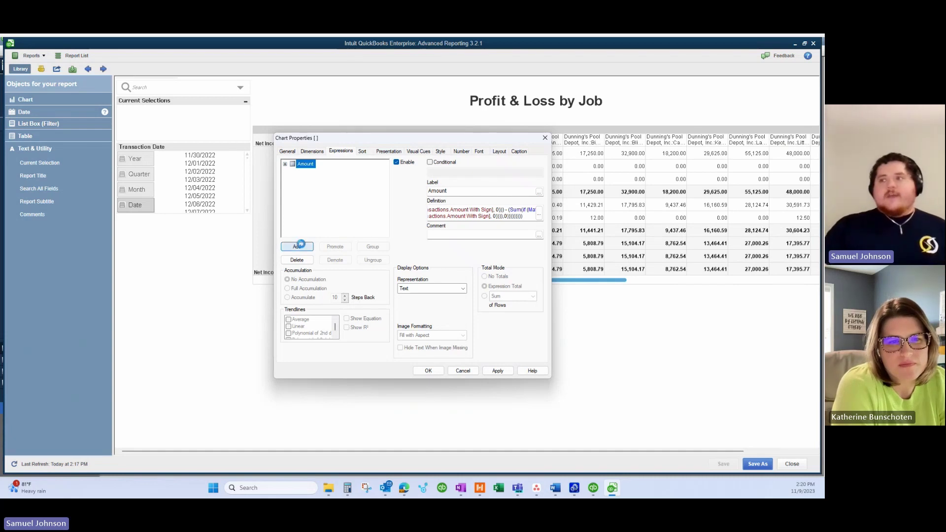
Start a new expression, browse its functions, cancel it, and apply the chart settings.
{"action": "left_click", "coordinate": [299, 247]}
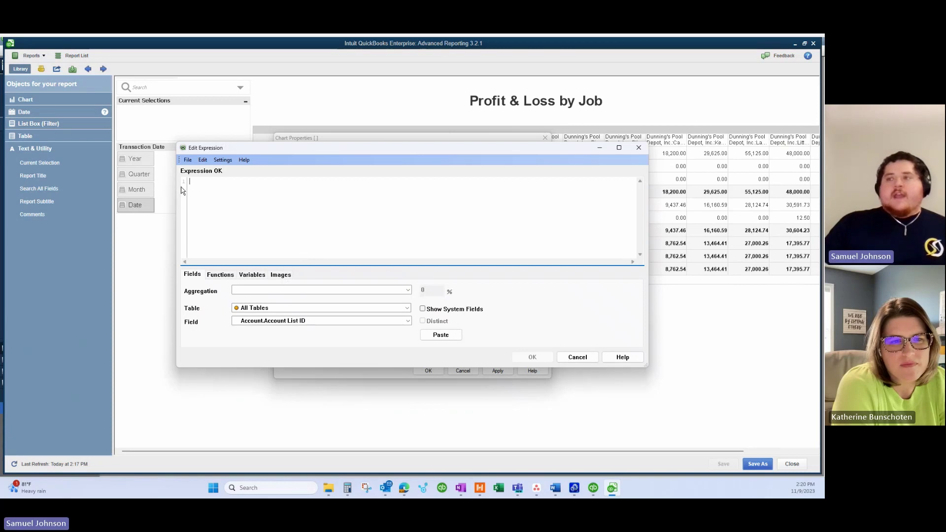
{"action": "left_click", "coordinate": [227, 280]}
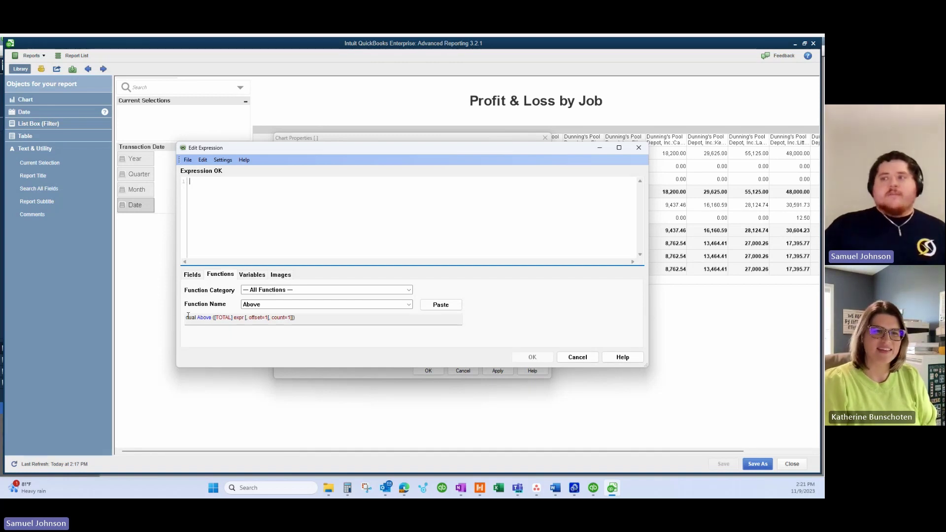
{"action": "left_click", "coordinate": [579, 358]}
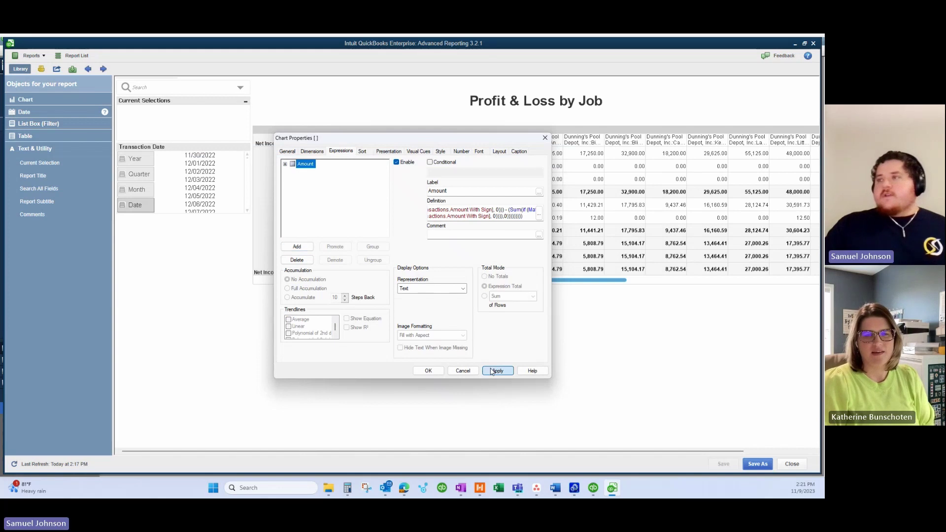
{"action": "left_click", "coordinate": [492, 371]}
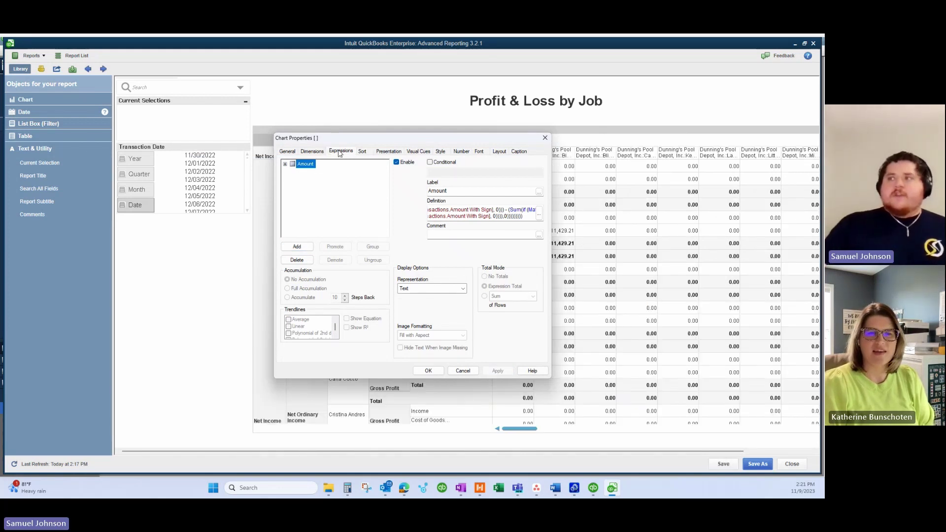
Review the Sort, Layout, Style, Presentation and Caption settings, then apply them.
{"action": "left_click", "coordinate": [362, 151]}
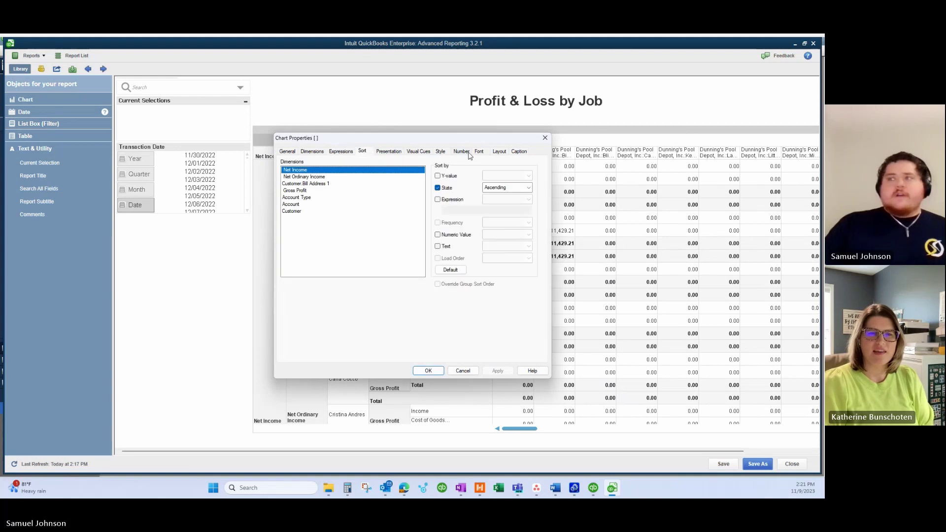
{"action": "left_click", "coordinate": [499, 152]}
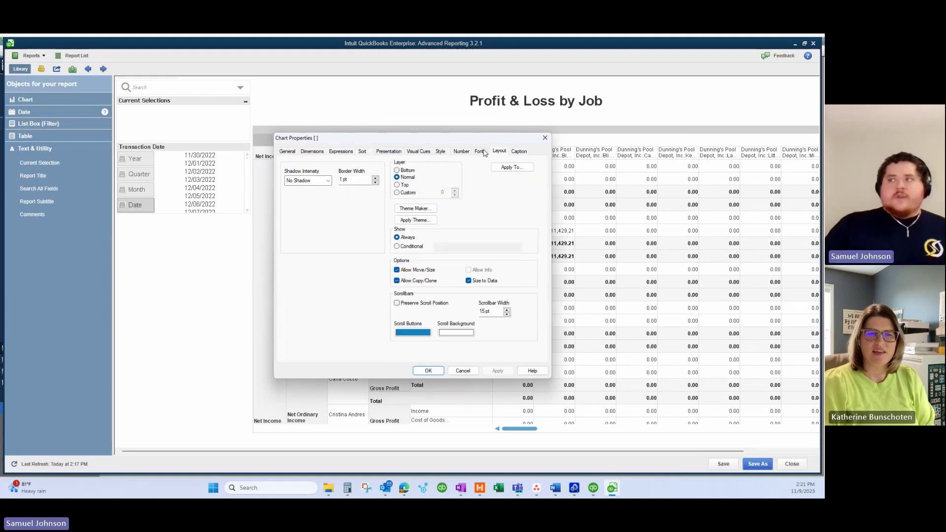
{"action": "left_click", "coordinate": [440, 152]}
{"action": "left_click", "coordinate": [388, 152]}
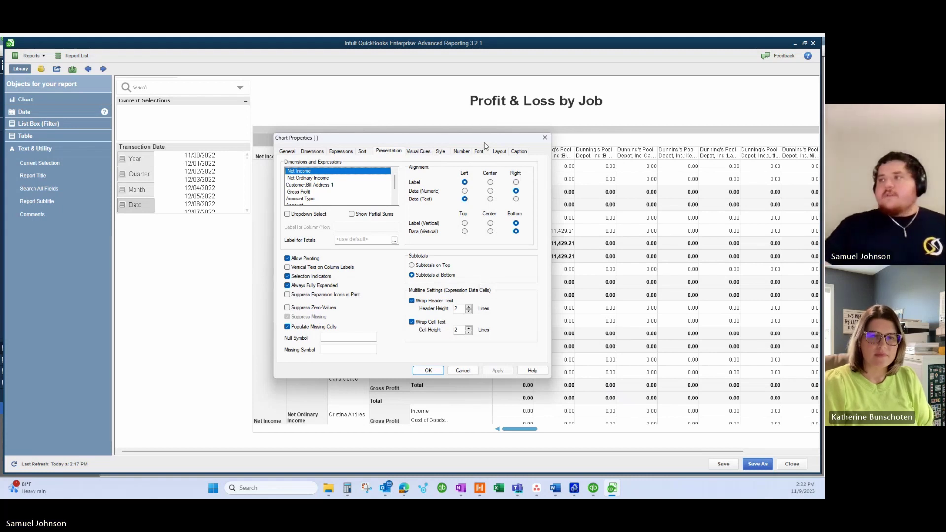
{"action": "left_click", "coordinate": [519, 151]}
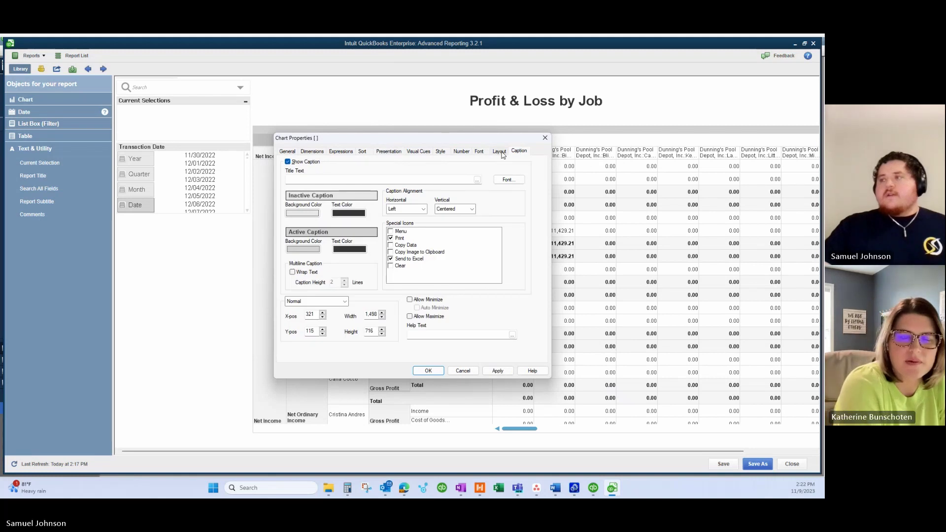
{"action": "left_click", "coordinate": [500, 151]}
{"action": "left_click", "coordinate": [498, 372]}
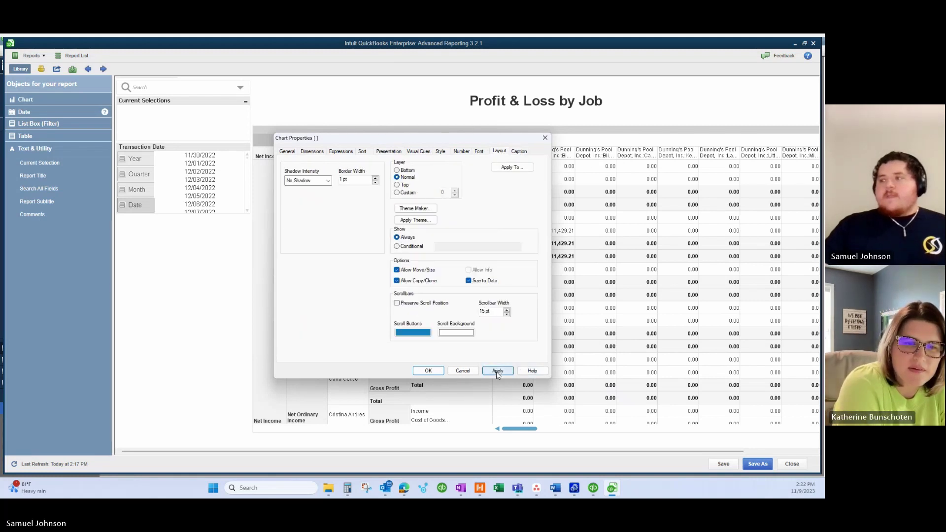
Confirm with OK to close Chart Properties and return to the report.
{"action": "left_click", "coordinate": [427, 370]}
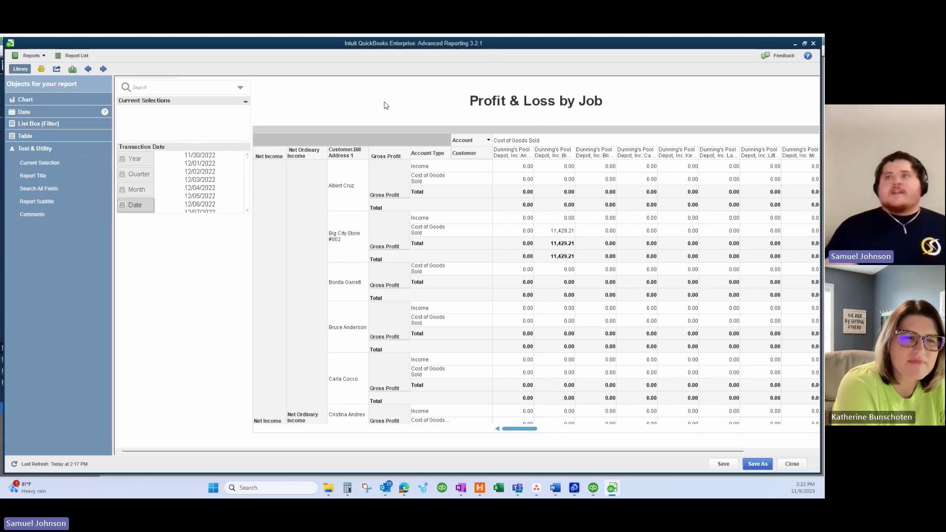
Start a new report from scratch from the Report List, saving changes to Profit & Loss by Job.
{"action": "left_click", "coordinate": [76, 56]}
{"action": "left_click", "coordinate": [310, 347]}
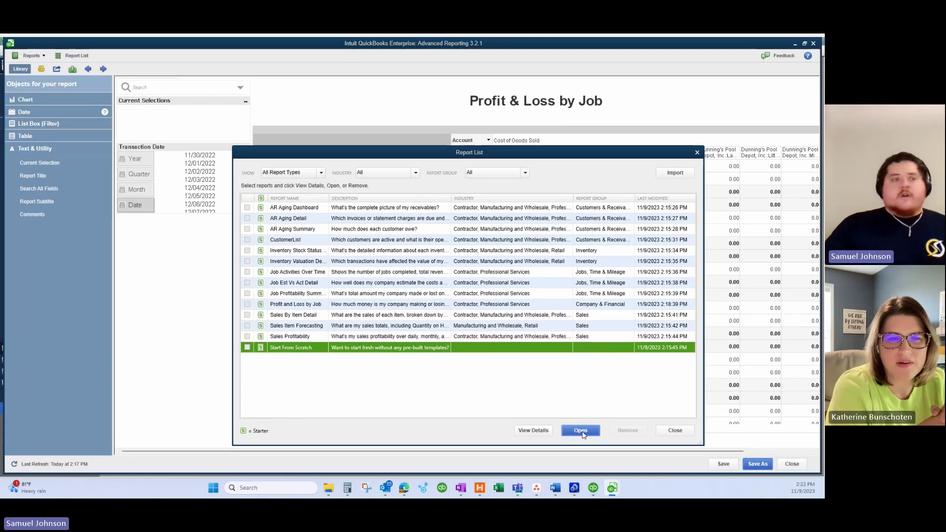
{"action": "left_click", "coordinate": [581, 431]}
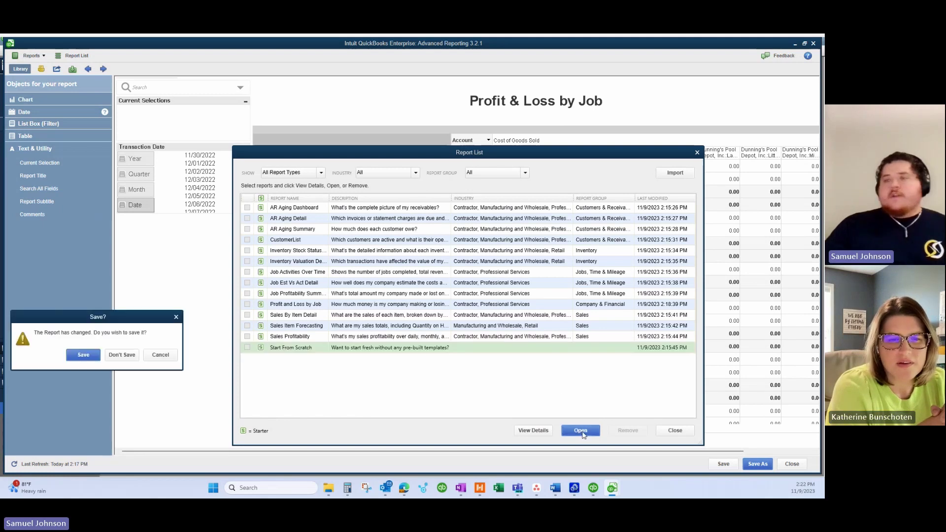
{"action": "left_click", "coordinate": [84, 355]}
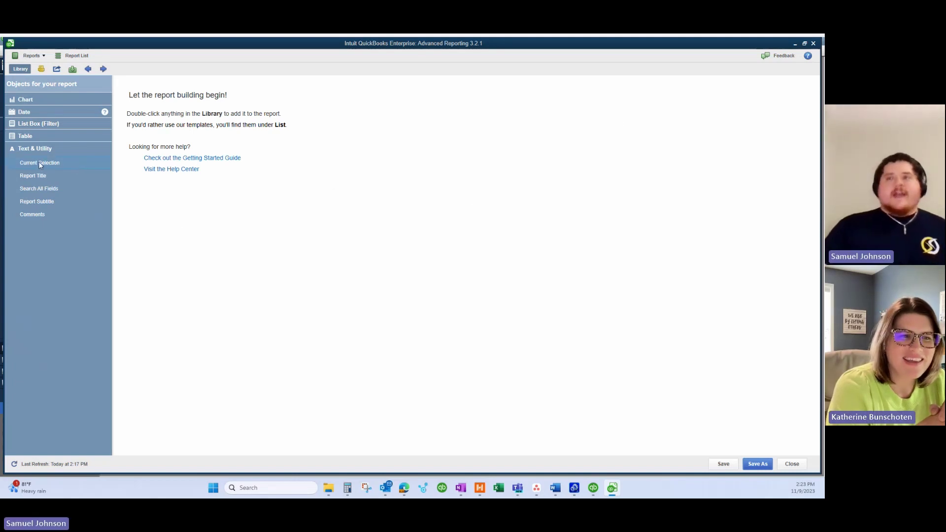
Add an Income Accounts filter list, positioned and widened, with Other Income selected as the filter.
{"action": "left_click", "coordinate": [27, 124]}
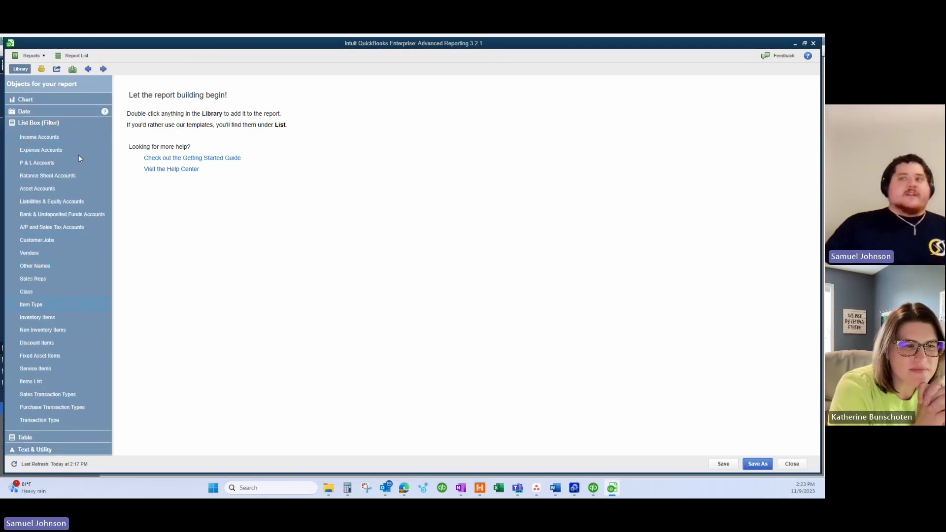
{"action": "double_click", "coordinate": [32, 136]}
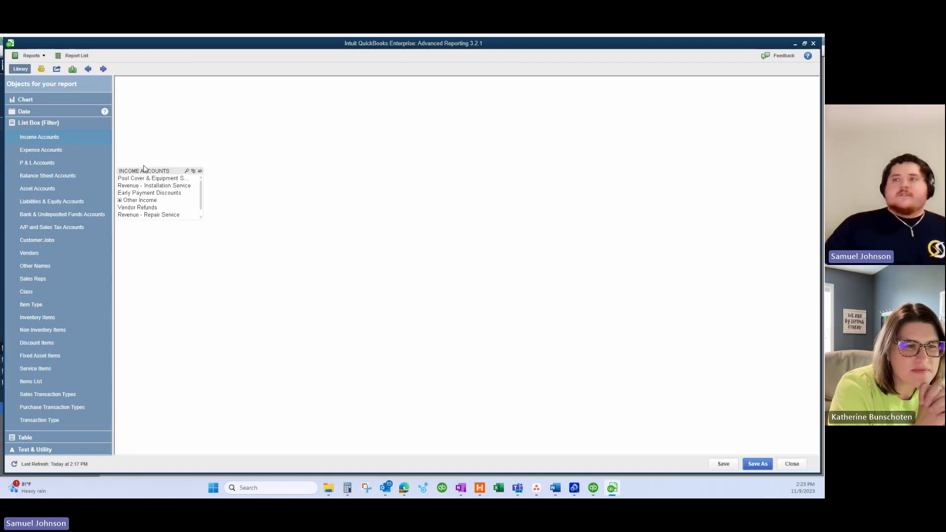
{"action": "left_click_drag", "start_coordinate": [146, 176], "coordinate": [190, 115]}
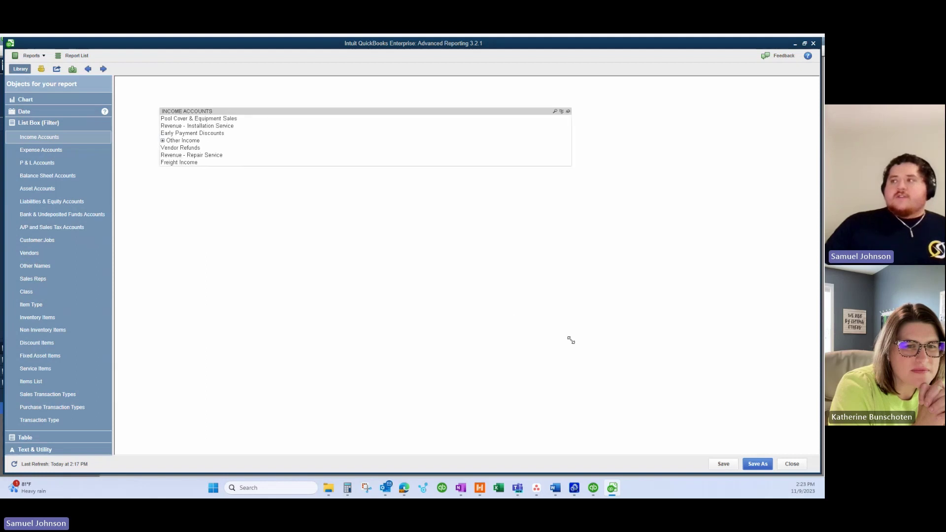
{"action": "mouse_move", "coordinate": [244, 157]}
{"action": "left_mouse_down"}
{"action": "mouse_move", "coordinate": [549, 319]}
{"action": "mouse_move", "coordinate": [340, 304]}
{"action": "left_mouse_up"}
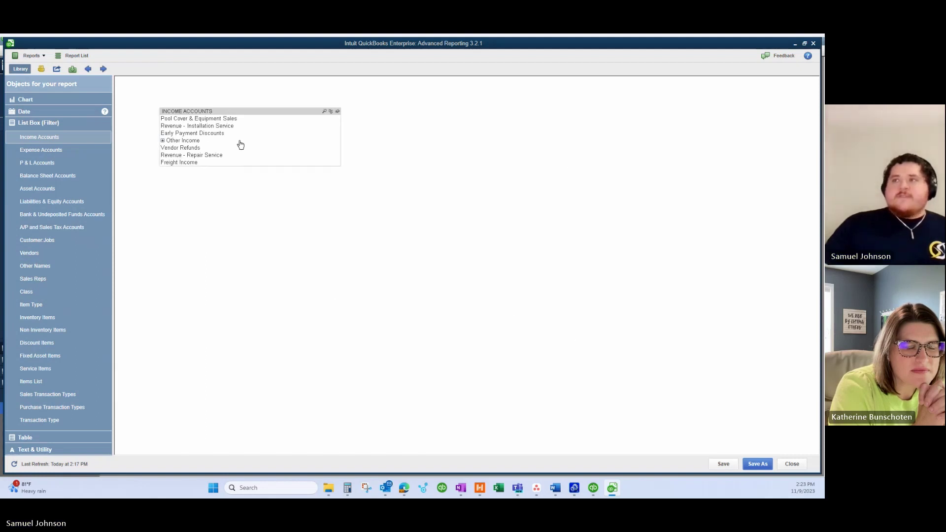
{"action": "right_click", "coordinate": [207, 112]}
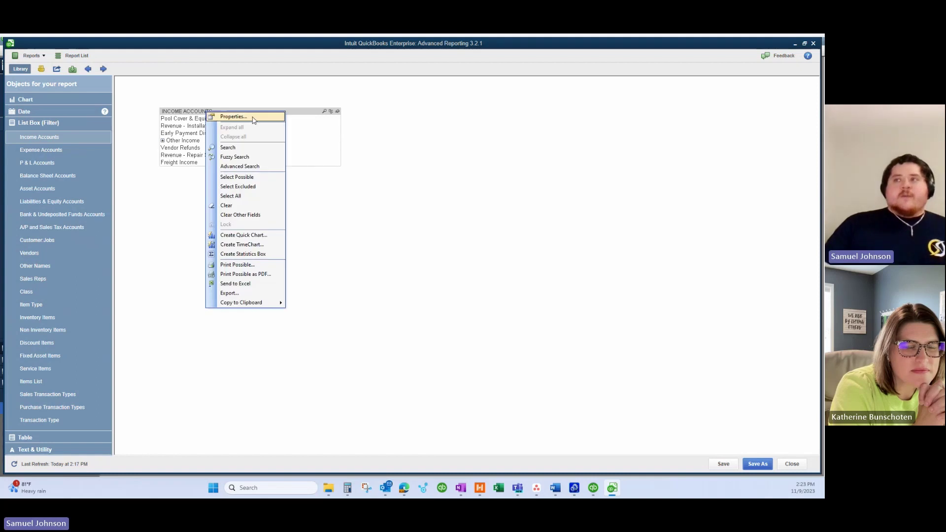
{"action": "left_click", "coordinate": [307, 140]}
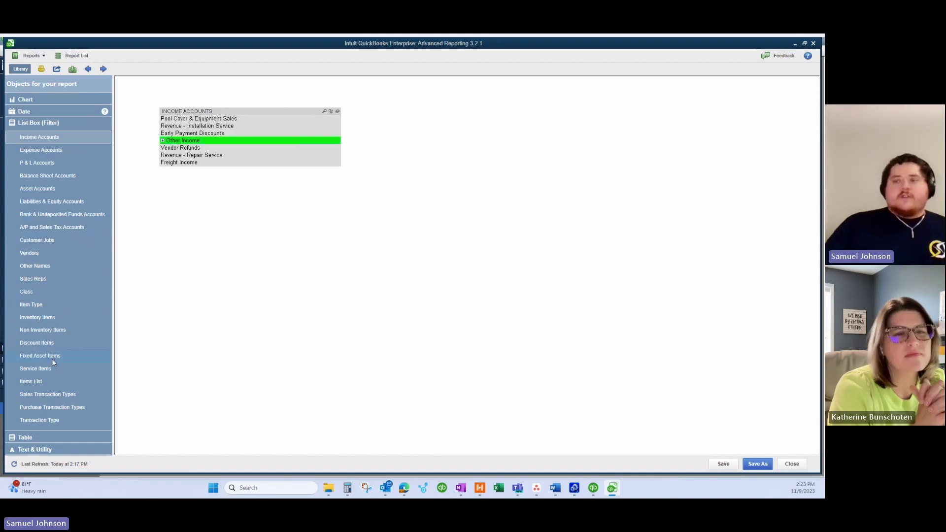
Add an Inventory Items filter list placed to the right of the income list.
{"action": "double_click", "coordinate": [34, 318]}
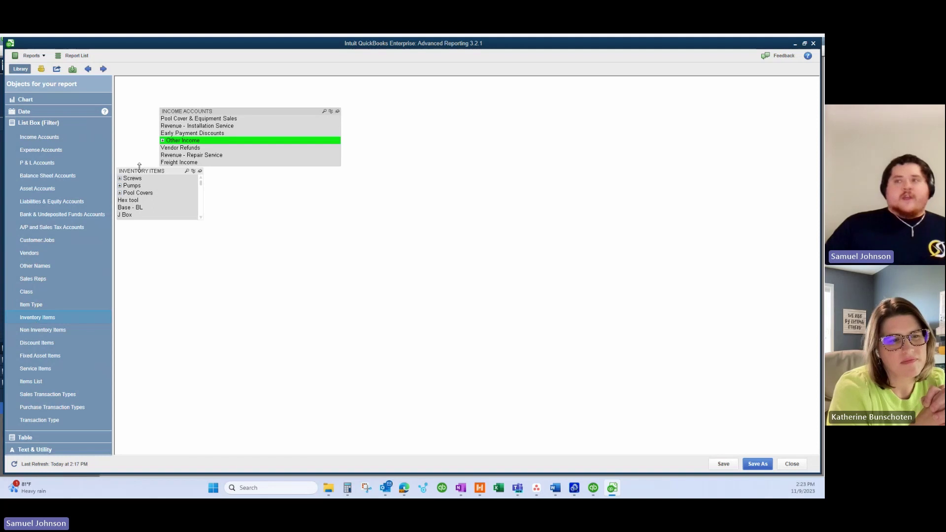
{"action": "mouse_move", "coordinate": [139, 170]}
{"action": "left_mouse_down"}
{"action": "mouse_move", "coordinate": [406, 150]}
{"action": "mouse_move", "coordinate": [397, 144]}
{"action": "left_mouse_up"}
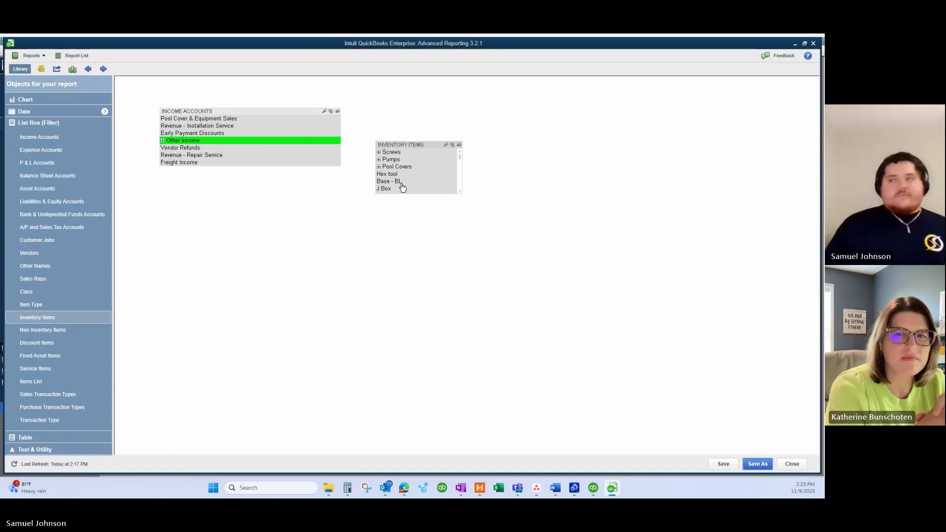
Expand the Chart category in the library to show the ready-made charts.
{"action": "left_click", "coordinate": [35, 99]}
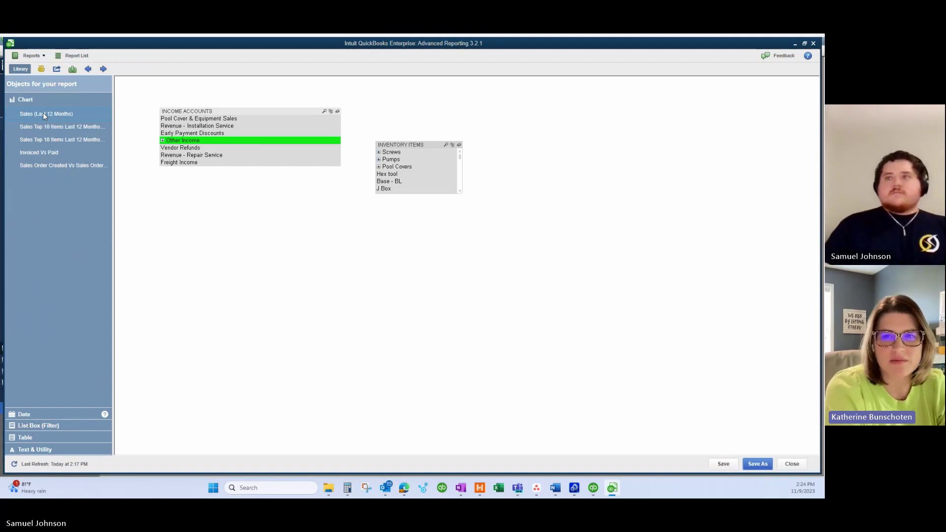
Place the Sales (Last 12 Months) chart at the canvas centre and review its options menu.
{"action": "double_click", "coordinate": [44, 113]}
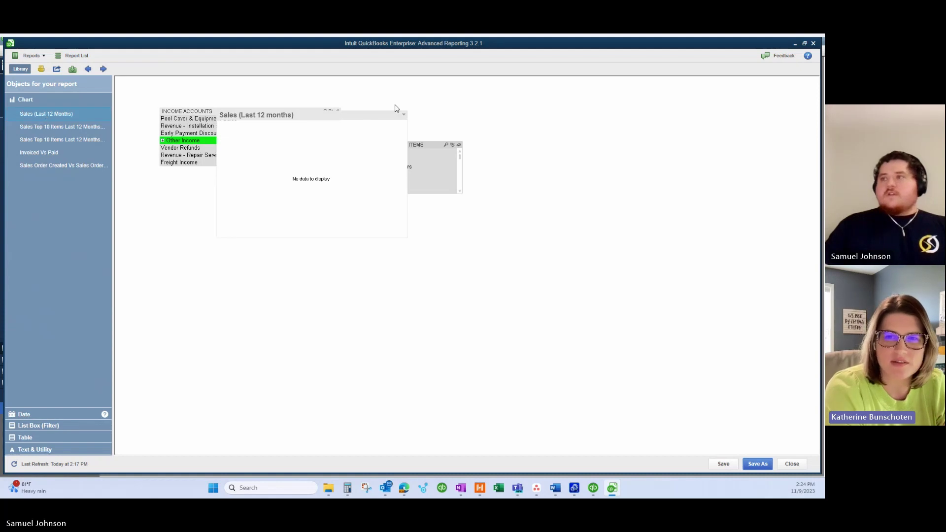
{"action": "left_click_drag", "start_coordinate": [334, 122], "coordinate": [531, 253]}
{"action": "left_click", "coordinate": [601, 248]}
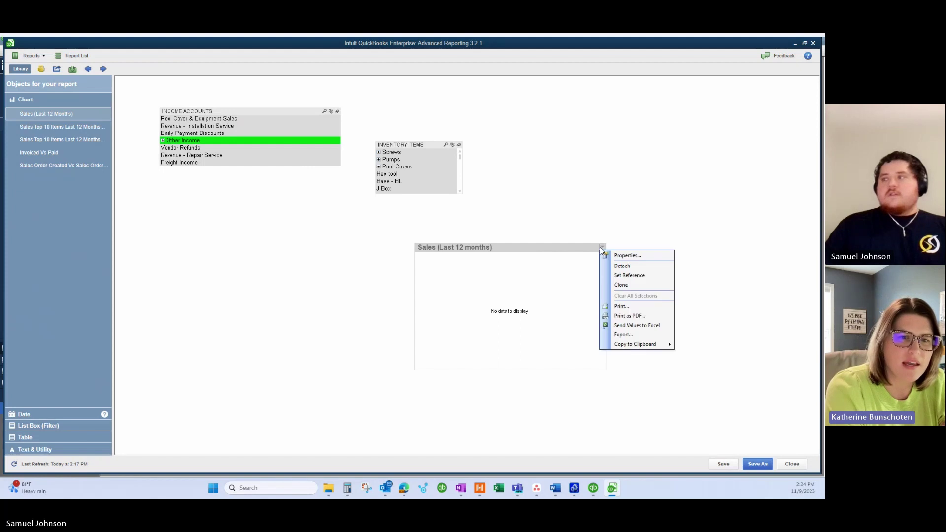
{"action": "left_click", "coordinate": [599, 247]}
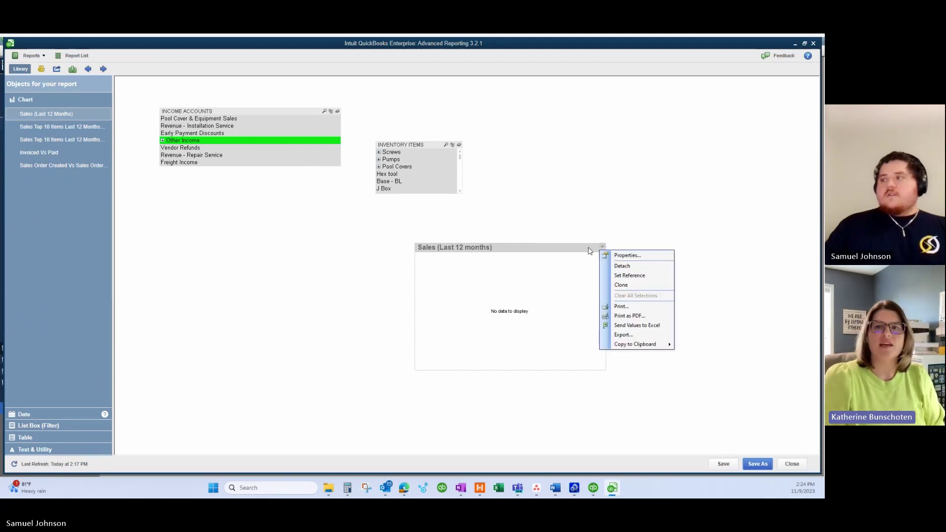
{"action": "left_click", "coordinate": [589, 251]}
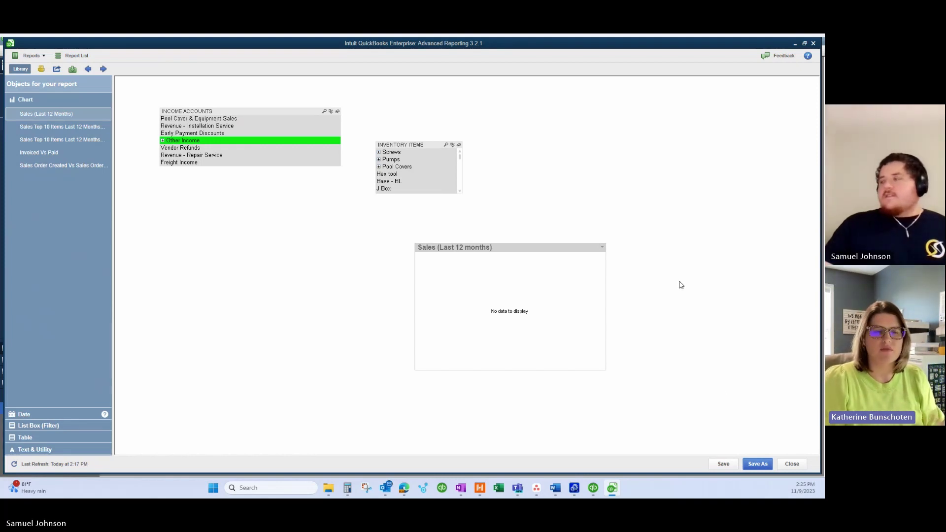
Close and save the new report, close the Report List and confirm exiting Advanced Reporting.
{"action": "left_click", "coordinate": [791, 464]}
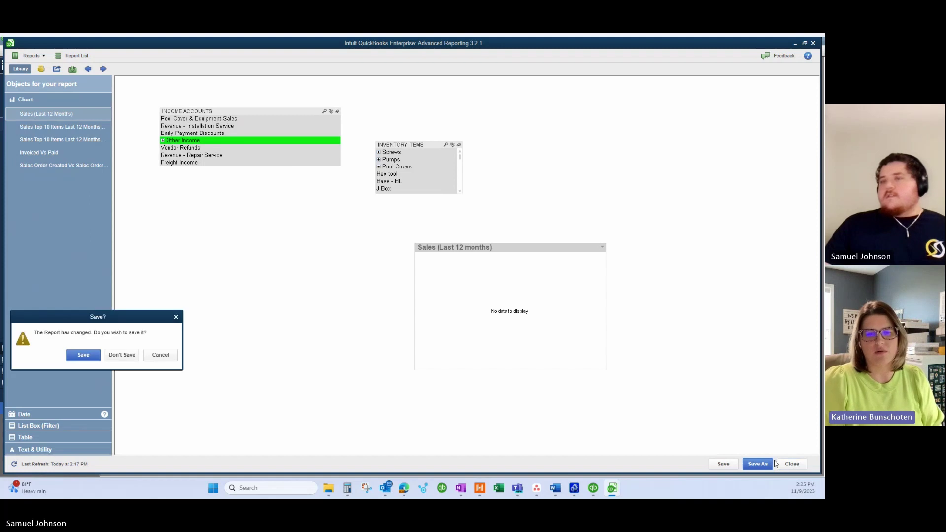
{"action": "left_click", "coordinate": [122, 356]}
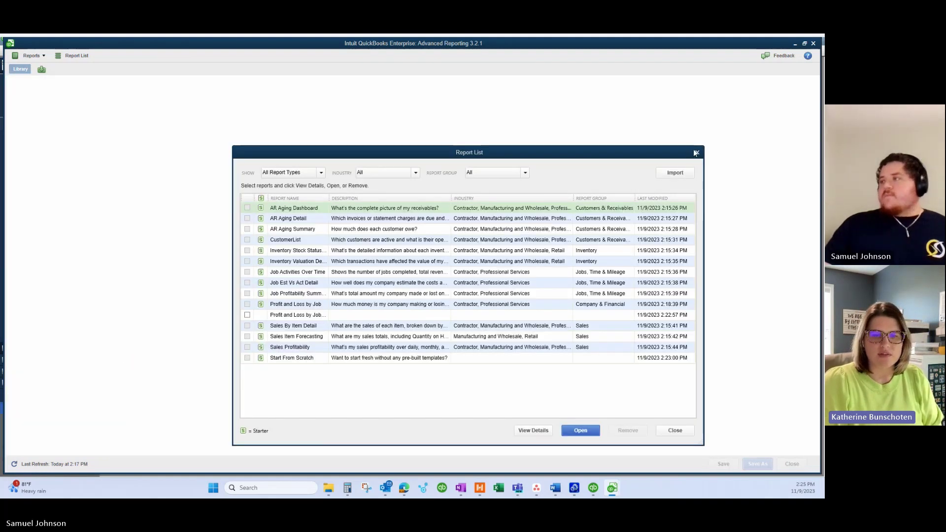
{"action": "left_click", "coordinate": [673, 430]}
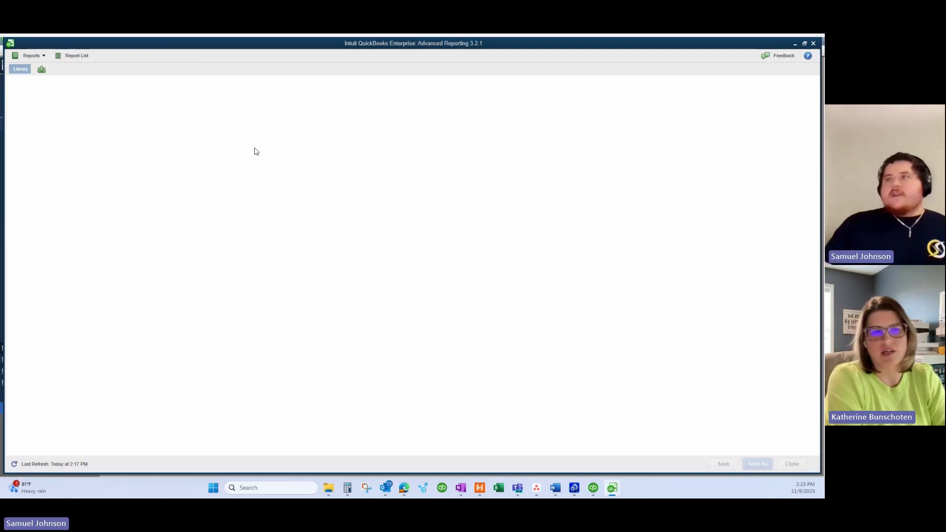
{"action": "left_click", "coordinate": [814, 43]}
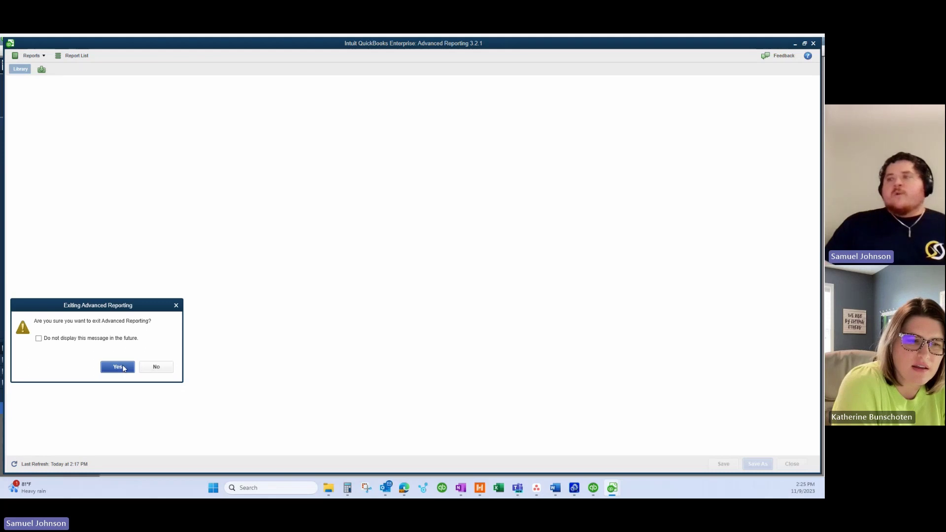
{"action": "left_click", "coordinate": [118, 367]}
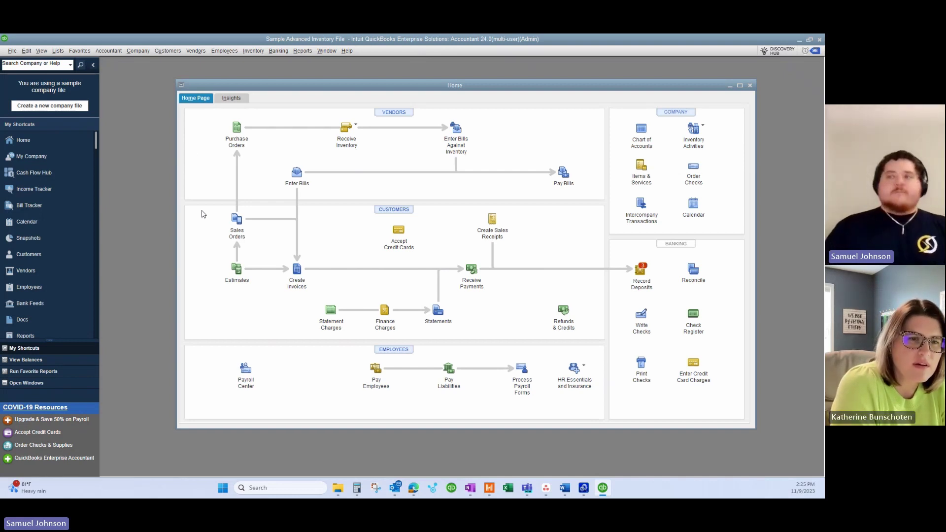
Show the File menu to reach the company file Utilities.
{"action": "left_click", "coordinate": [13, 51]}
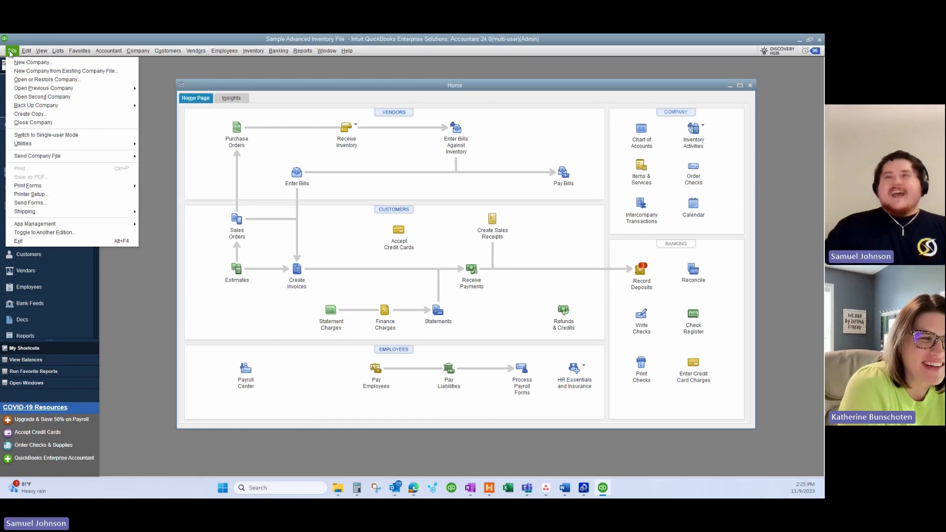
{"action": "mouse_move", "coordinate": [30, 143]}
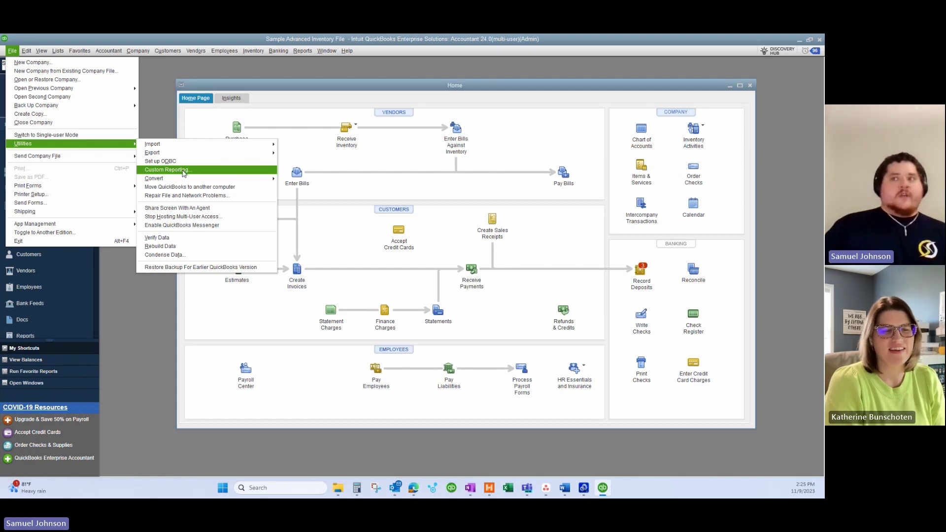
Review the Manage ODBC Users list in Custom Reporting, then close both windows.
{"action": "left_click", "coordinate": [183, 172]}
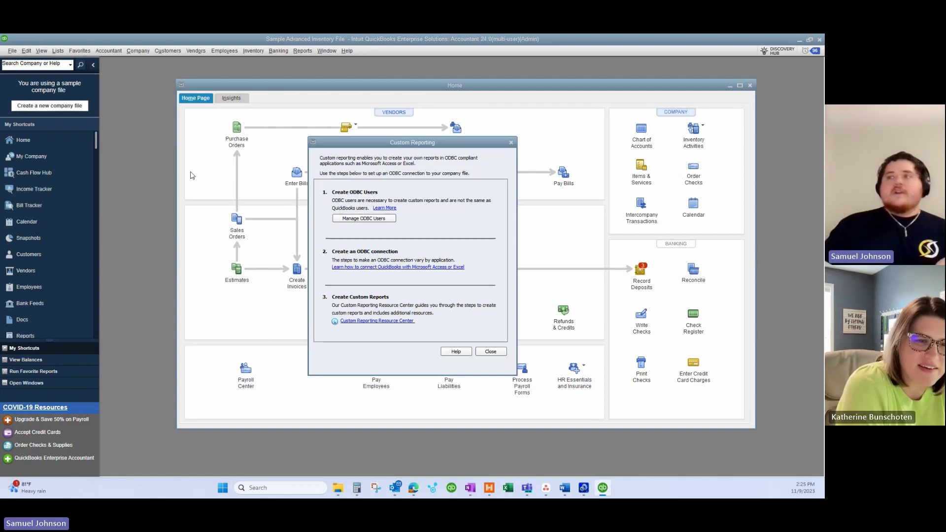
{"action": "left_click", "coordinate": [373, 221]}
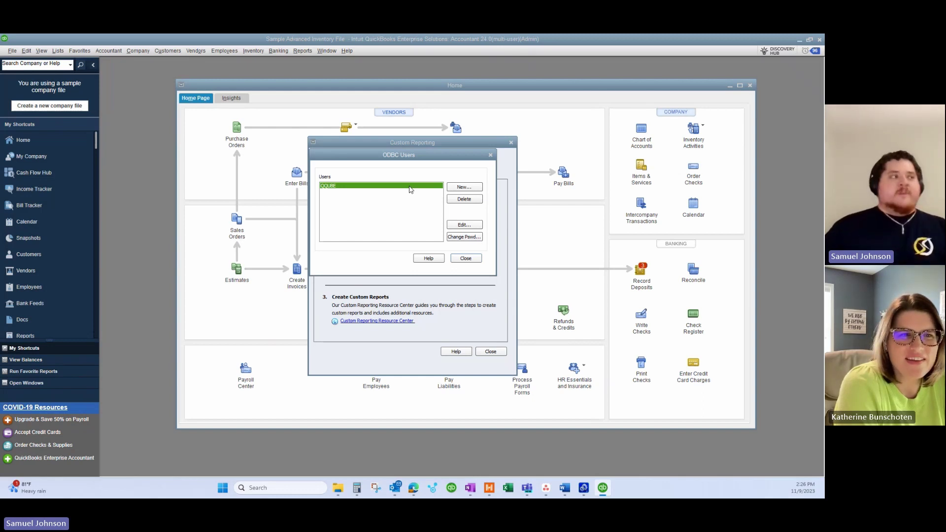
{"action": "left_click", "coordinate": [467, 259]}
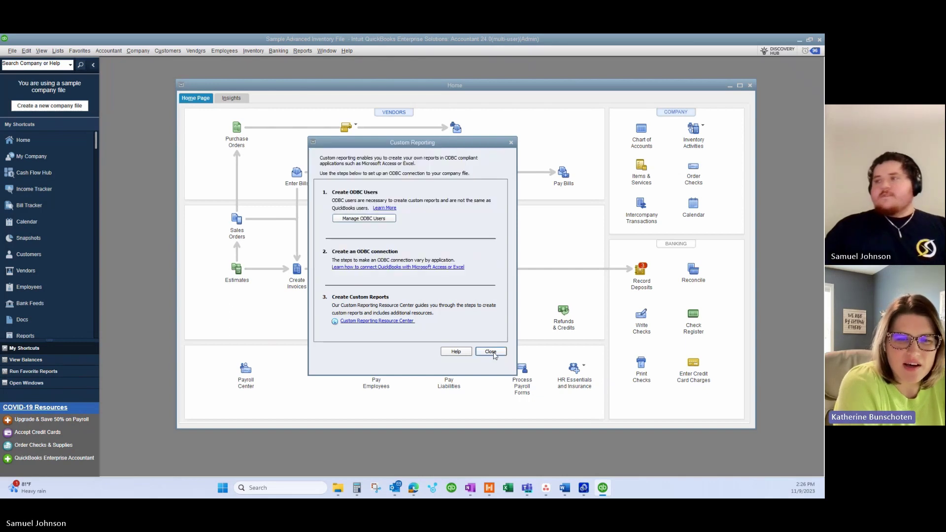
{"action": "left_click", "coordinate": [492, 352]}
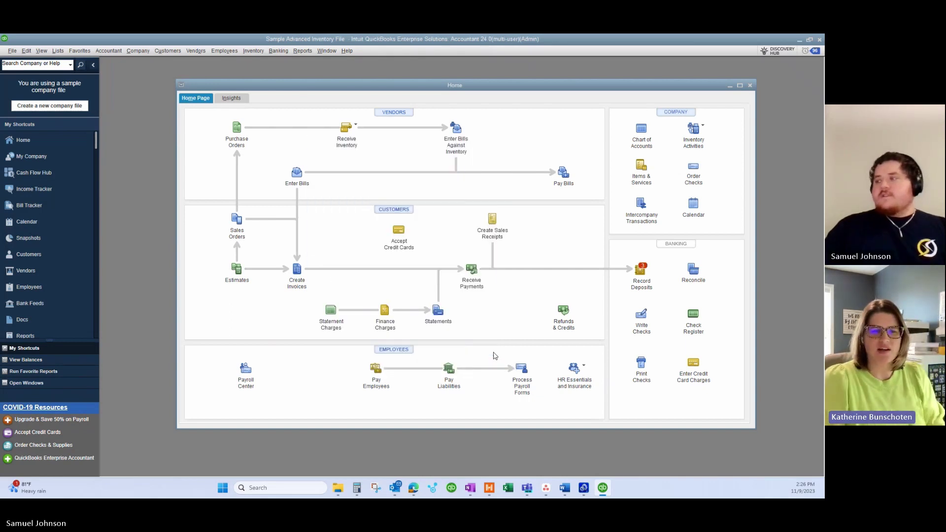
Bring the QQube Configuration Tool forward and choose the job_cost_detail_(qqube10.x).xlsx Excel example.
{"action": "left_click", "coordinate": [583, 488]}
{"action": "mouse_move", "coordinate": [316, 189]}
{"action": "left_mouse_down"}
{"action": "mouse_move", "coordinate": [303, 163]}
{"action": "mouse_move", "coordinate": [338, 154]}
{"action": "left_mouse_up"}
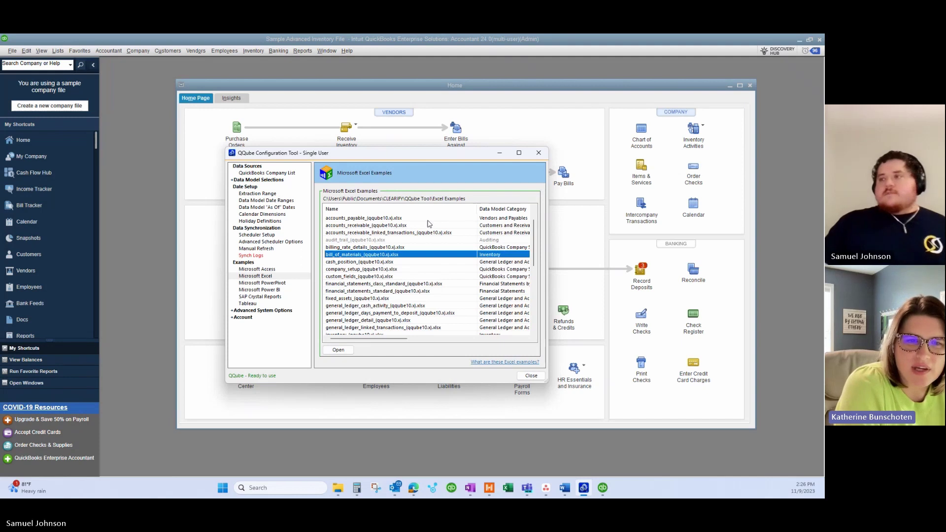
{"action": "scroll", "coordinate": [360, 276], "scroll_direction": "up", "scroll_amount": 1}
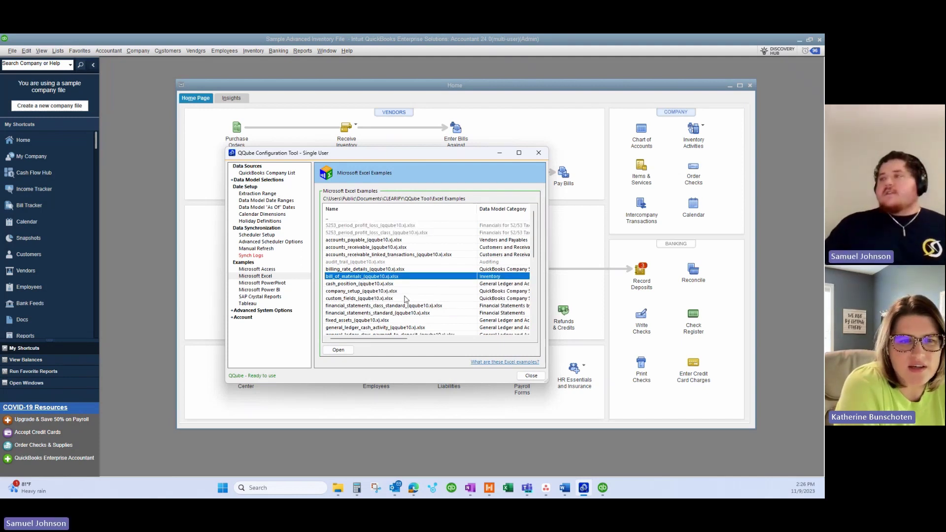
{"action": "scroll", "coordinate": [404, 291], "scroll_direction": "down", "scroll_amount": 1}
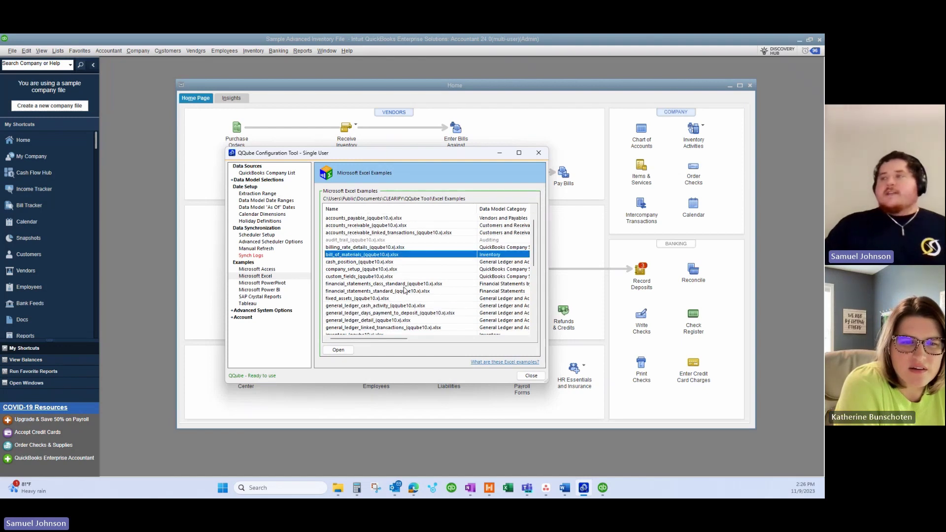
{"action": "scroll", "coordinate": [405, 291], "scroll_direction": "down", "scroll_amount": 1}
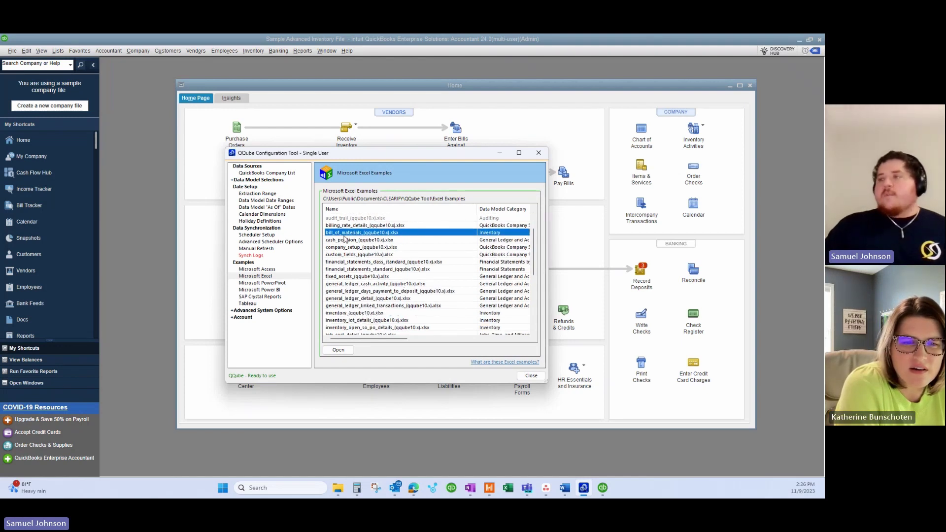
{"action": "scroll", "coordinate": [383, 292], "scroll_direction": "down", "scroll_amount": 2}
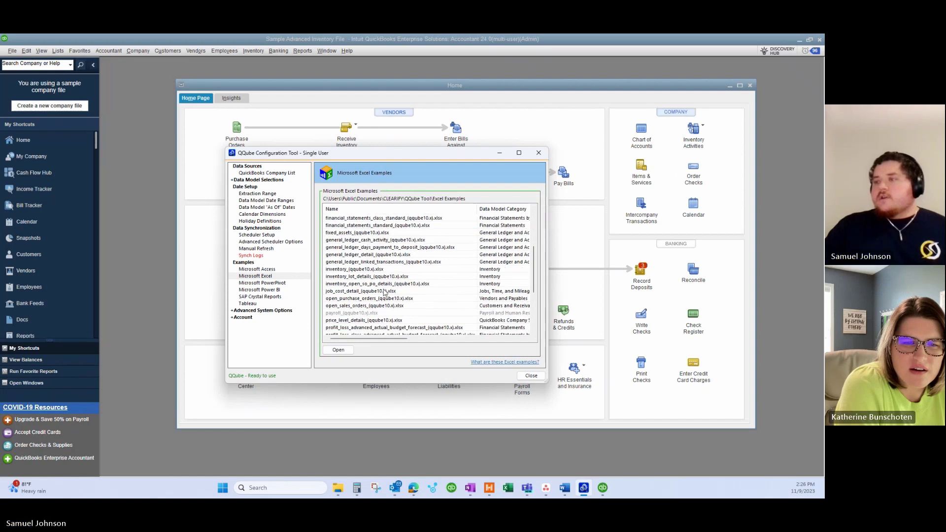
{"action": "left_click", "coordinate": [352, 291]}
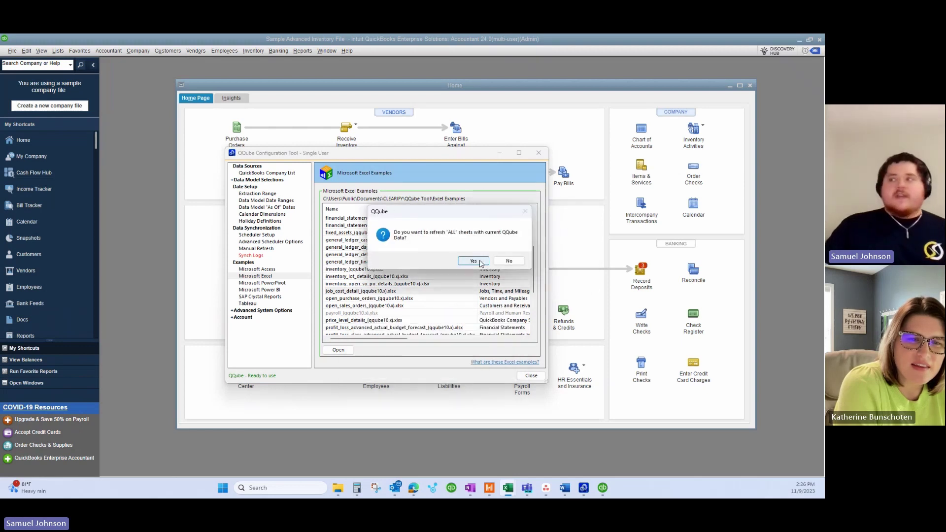
Confirm Yes to refresh all sheets with current data.
{"action": "left_click", "coordinate": [474, 261]}
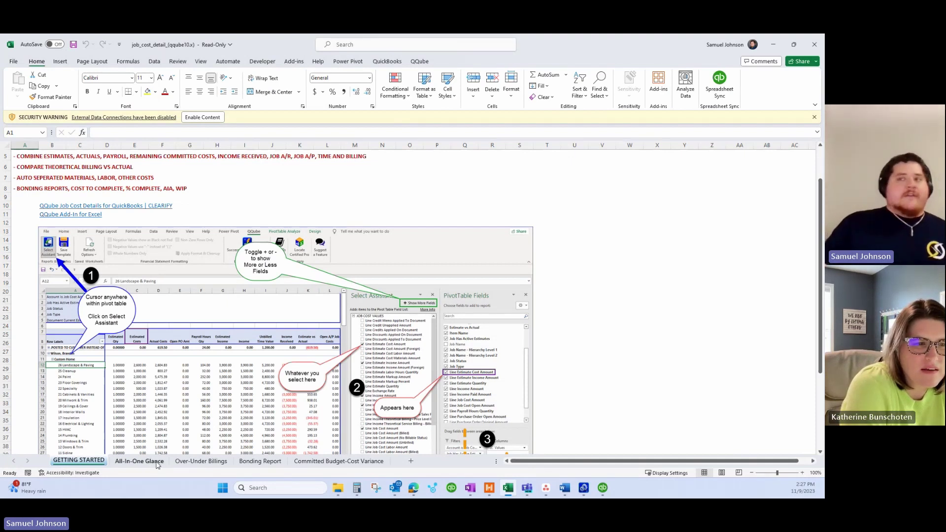
Switch to the All-In-One Glance pivot sheet after briefly revisiting GETTING STARTED.
{"action": "left_click", "coordinate": [139, 460]}
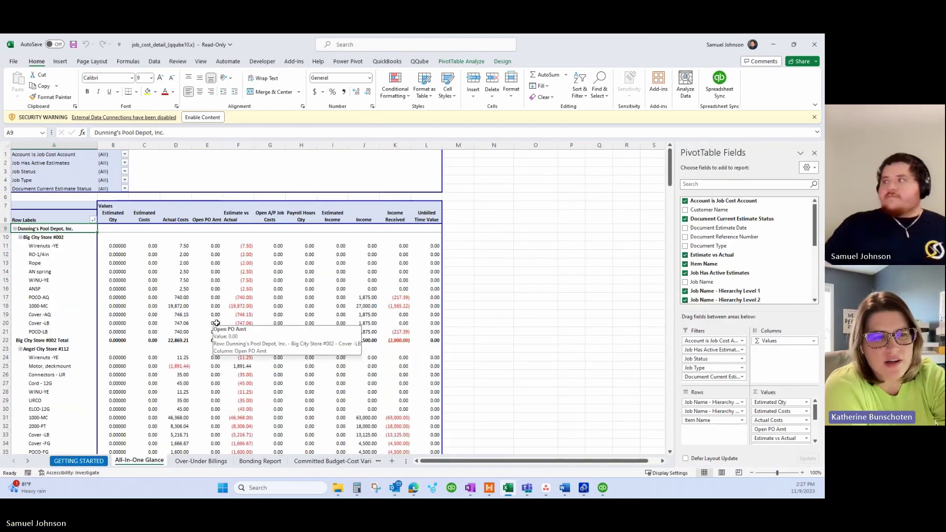
{"action": "left_click", "coordinate": [84, 462]}
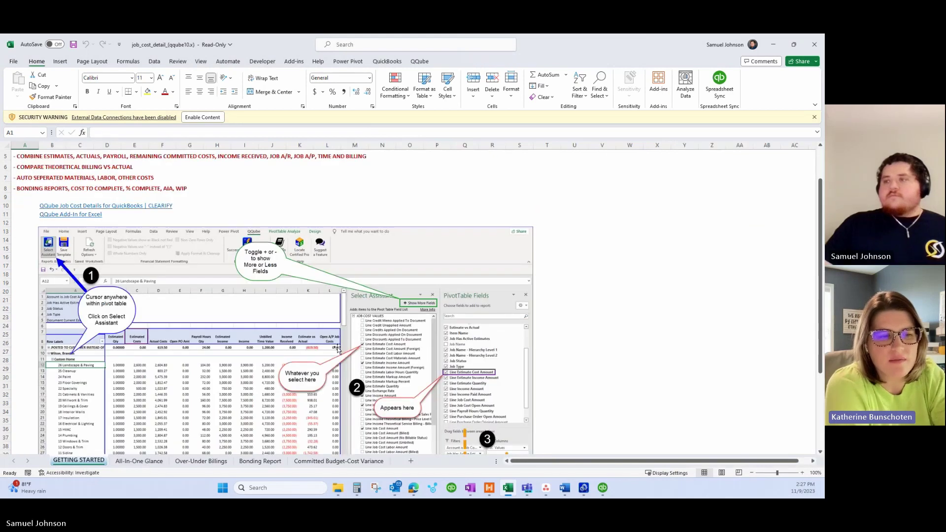
{"action": "scroll", "coordinate": [281, 356], "scroll_direction": "down", "scroll_amount": 1}
{"action": "scroll", "coordinate": [281, 357], "scroll_direction": "up", "scroll_amount": 1}
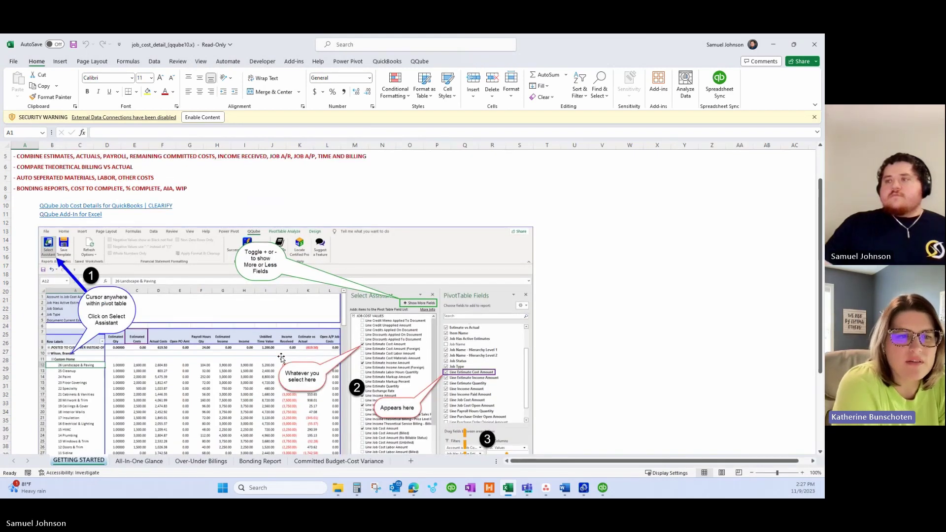
{"action": "scroll", "coordinate": [281, 357], "scroll_direction": "down", "scroll_amount": 1}
{"action": "scroll", "coordinate": [281, 357], "scroll_direction": "down", "scroll_amount": 1}
{"action": "scroll", "coordinate": [281, 356], "scroll_direction": "down", "scroll_amount": 1}
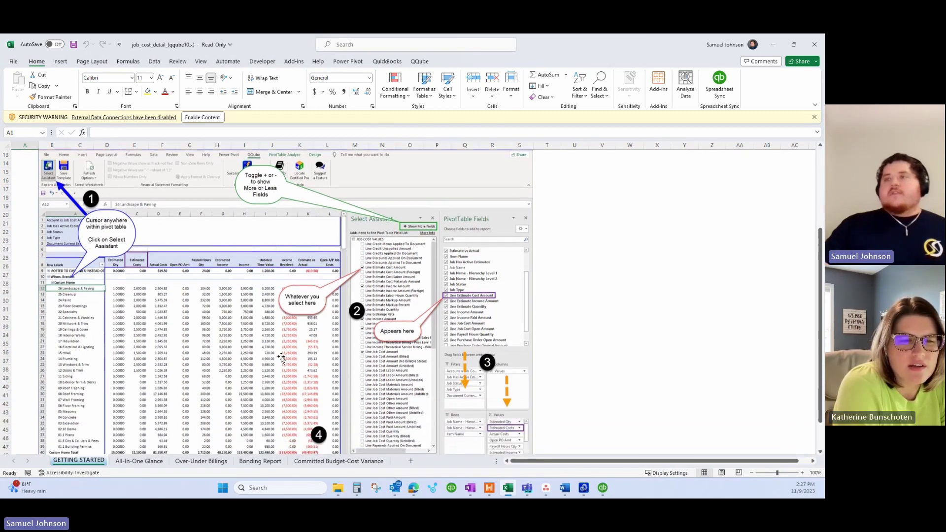
{"action": "scroll", "coordinate": [281, 356], "scroll_direction": "up", "scroll_amount": 5}
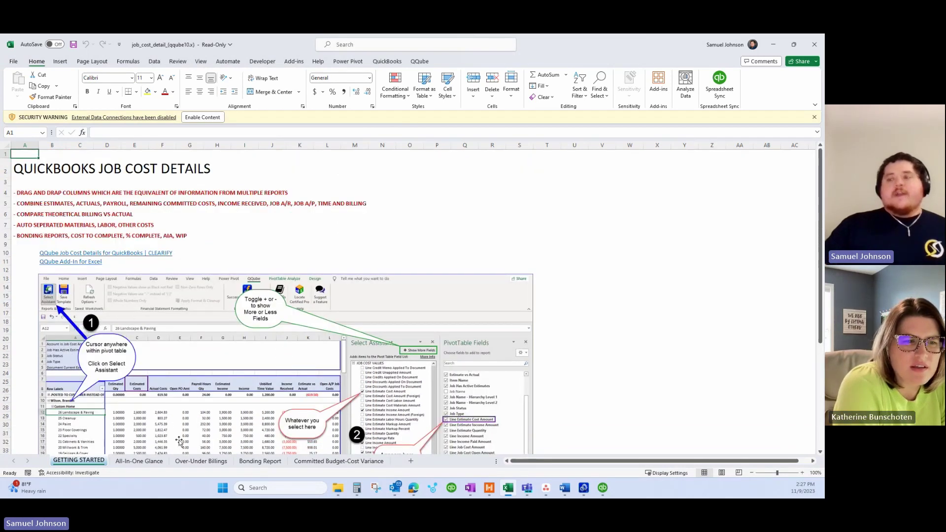
{"action": "left_click", "coordinate": [139, 461]}
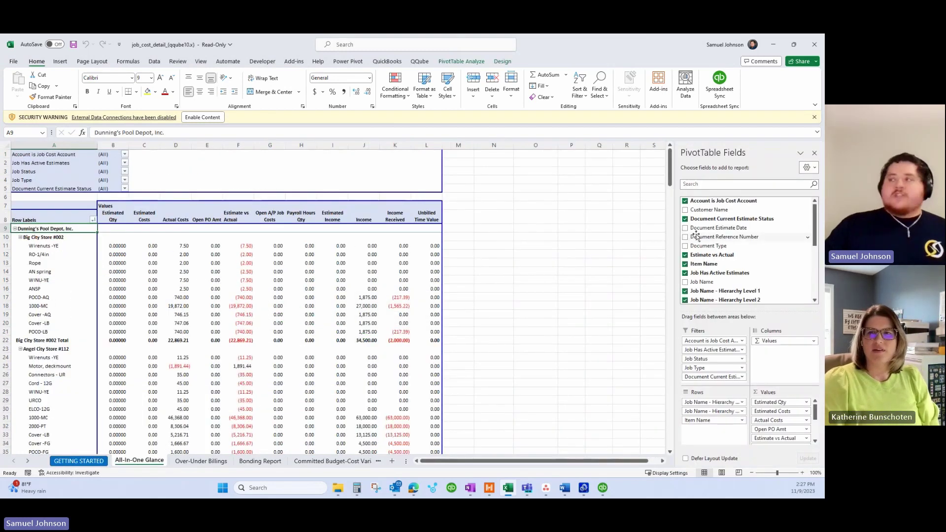
{"action": "scroll", "coordinate": [722, 231], "scroll_direction": "down", "scroll_amount": 1}
{"action": "scroll", "coordinate": [726, 251], "scroll_direction": "down", "scroll_amount": 1}
{"action": "scroll", "coordinate": [732, 272], "scroll_direction": "down", "scroll_amount": 2}
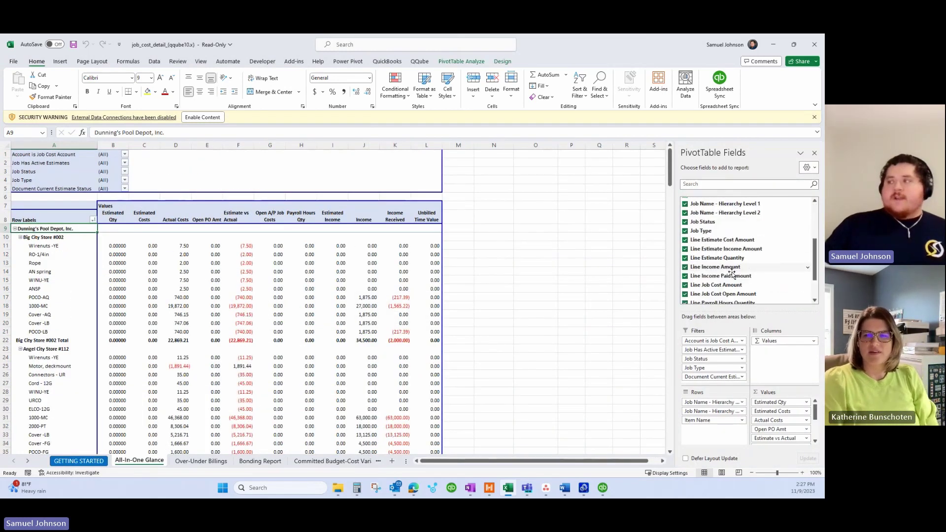
{"action": "scroll", "coordinate": [731, 274], "scroll_direction": "up", "scroll_amount": 5}
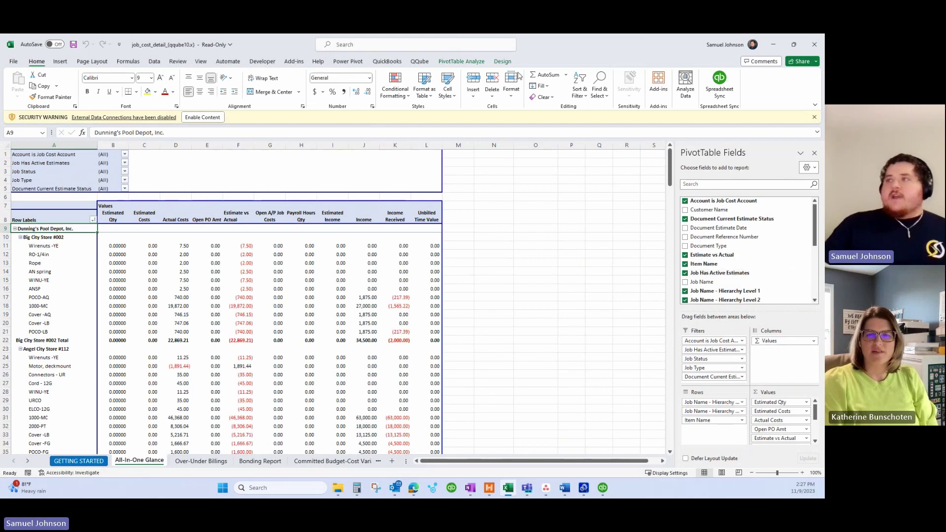
Show the QQube Select Assistant listing job cost fields beside the pivot table.
{"action": "left_click", "coordinate": [420, 63]}
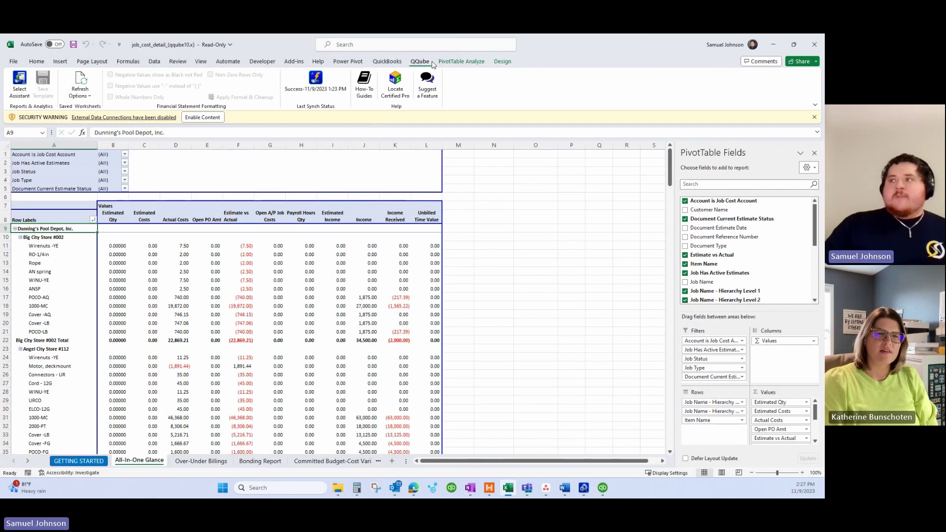
{"action": "left_click", "coordinate": [22, 83]}
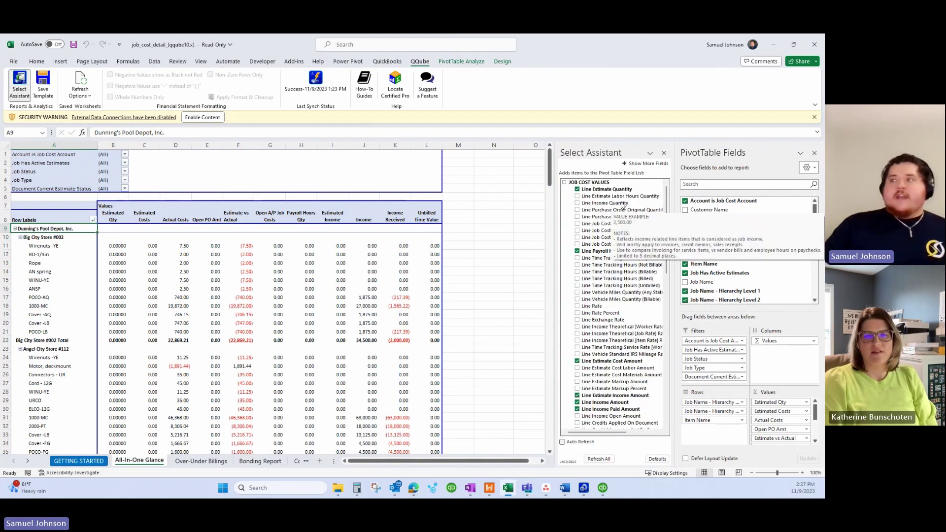
{"action": "scroll", "coordinate": [617, 266], "scroll_direction": "down", "scroll_amount": 2}
{"action": "scroll", "coordinate": [624, 288], "scroll_direction": "down", "scroll_amount": 1}
{"action": "scroll", "coordinate": [632, 306], "scroll_direction": "down", "scroll_amount": 1}
{"action": "scroll", "coordinate": [632, 306], "scroll_direction": "down", "scroll_amount": 3}
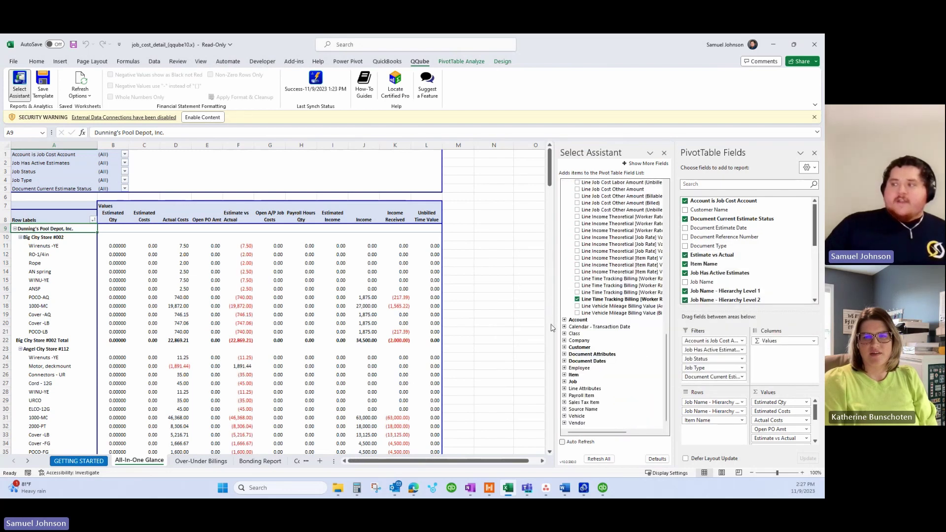
{"action": "scroll", "coordinate": [616, 268], "scroll_direction": "up", "scroll_amount": 3}
{"action": "scroll", "coordinate": [619, 264], "scroll_direction": "up", "scroll_amount": 2}
{"action": "scroll", "coordinate": [622, 288], "scroll_direction": "down", "scroll_amount": 5}
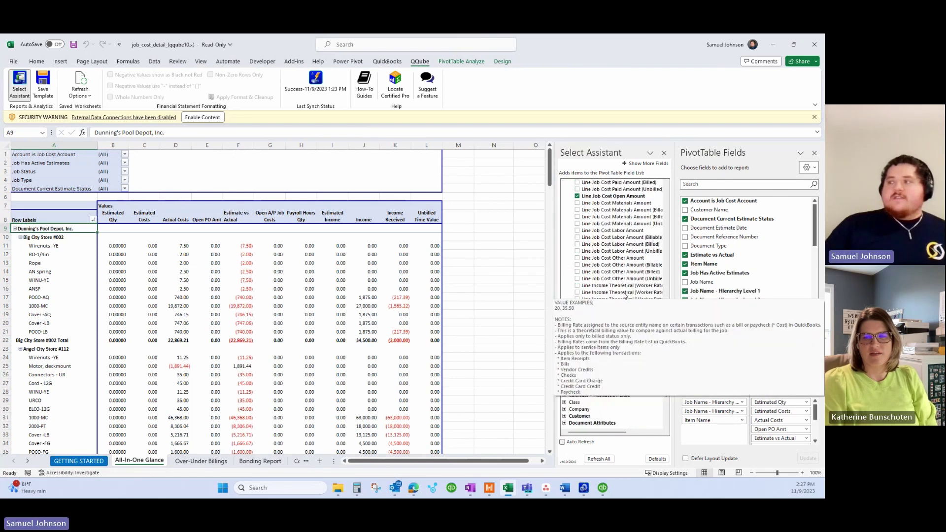
{"action": "scroll", "coordinate": [623, 318], "scroll_direction": "down", "scroll_amount": 5}
{"action": "scroll", "coordinate": [625, 351], "scroll_direction": "down", "scroll_amount": 3}
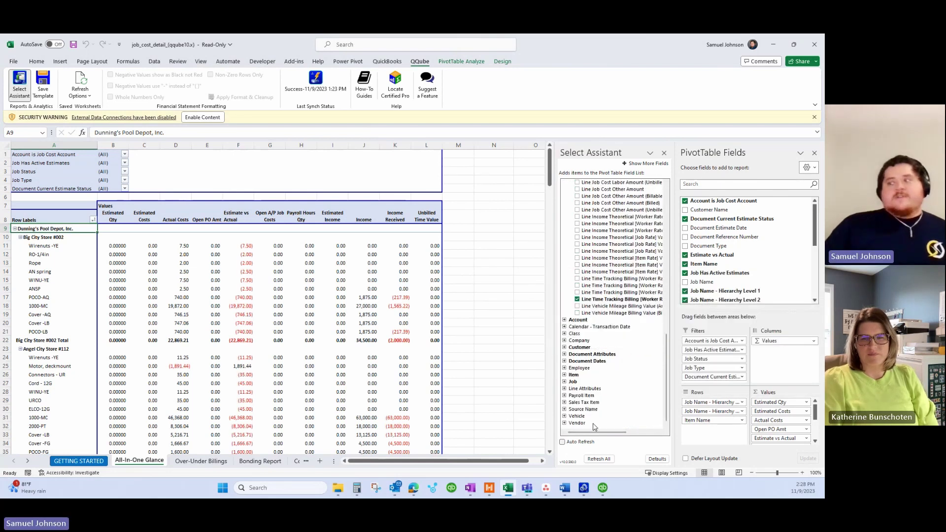